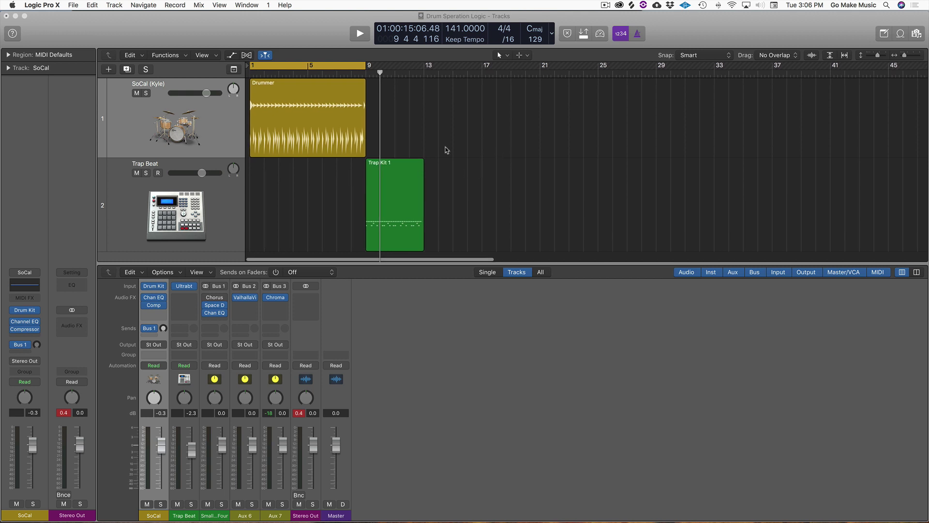
# - Select the yellow Drummer region on the SoCal track
pyautogui.click(306, 97)
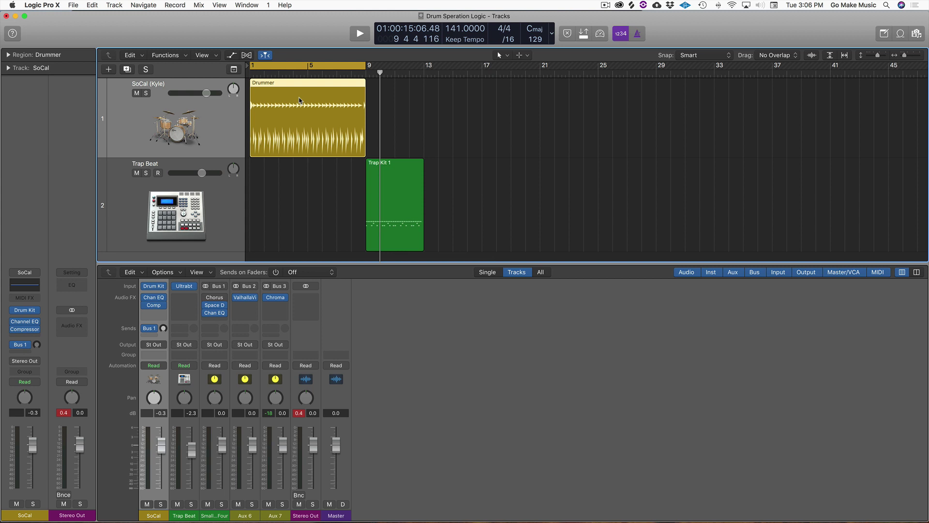
pyautogui.doubleClick(299, 101)
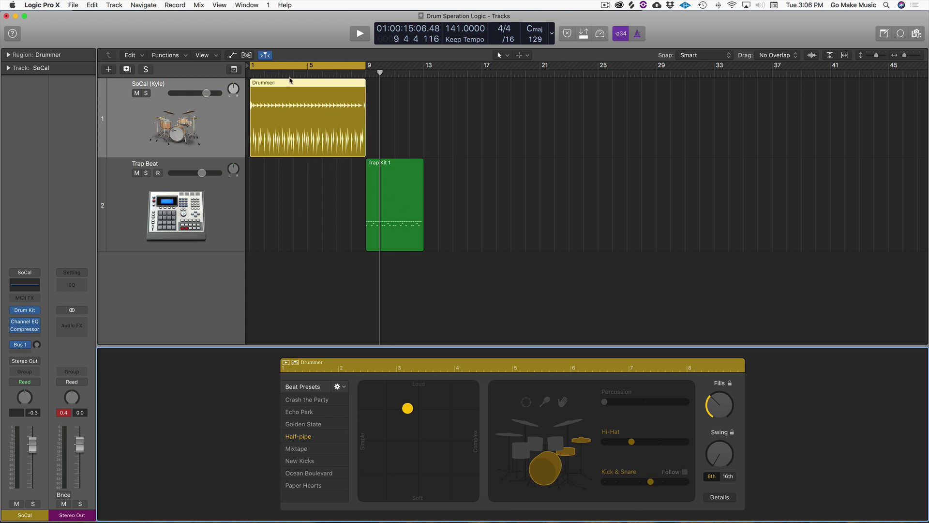
pyautogui.moveTo(303, 81); pyautogui.dragTo(368, 89)
pyautogui.click(363, 90)
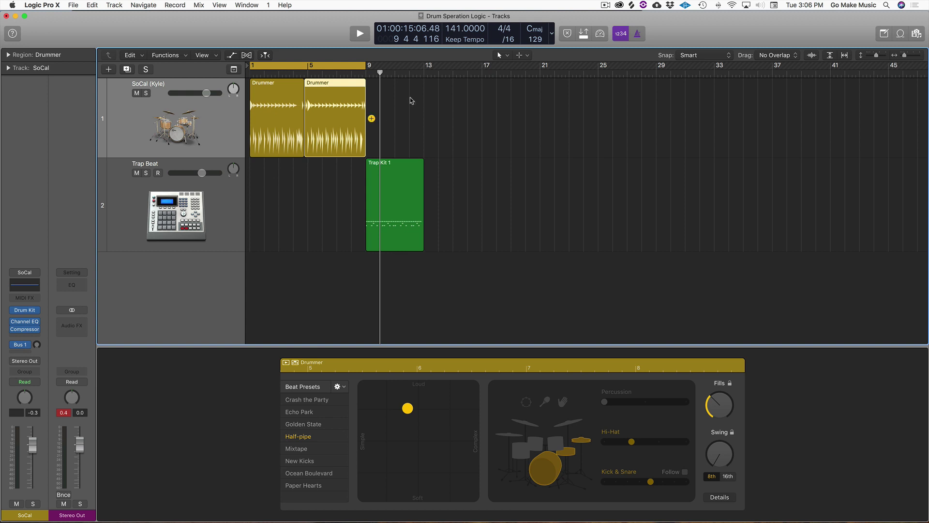
pyautogui.press('super+z')
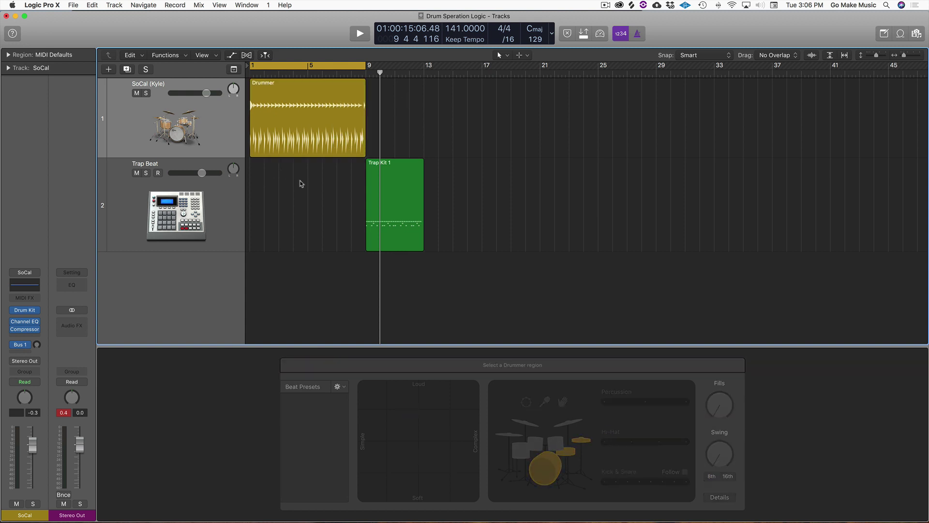
pyautogui.click(301, 183)
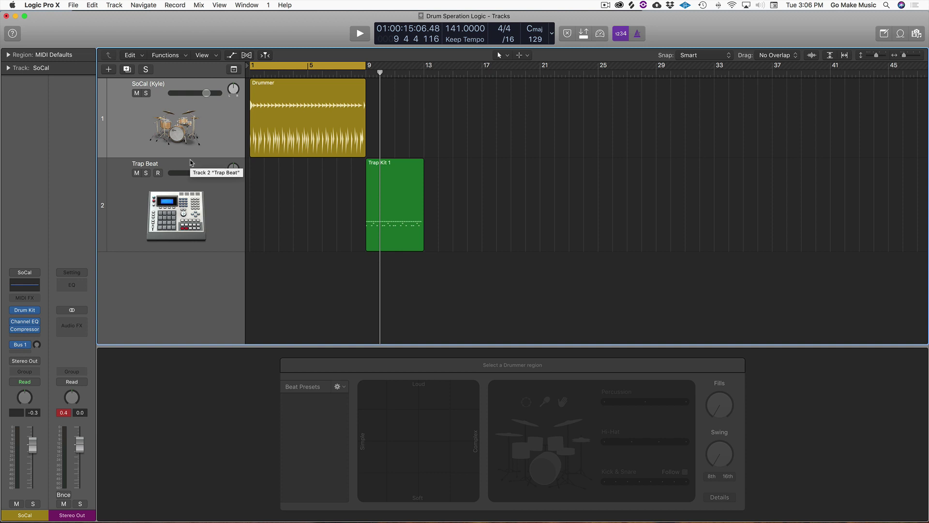
pyautogui.press('x')
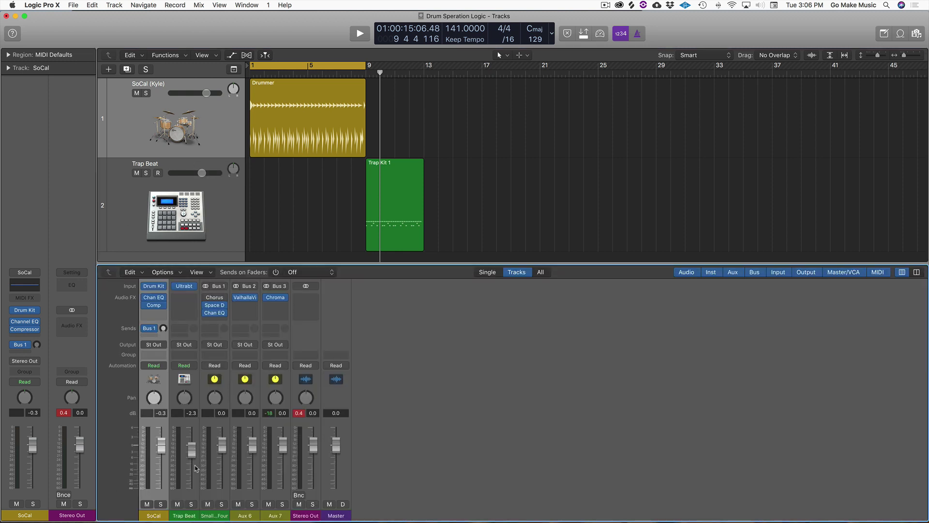
# - Audition the project, reset SoCal's volume to 0 dB, and bring up its Drum Kit Designer instrument choices
pyautogui.press('space')
pyautogui.moveTo(165, 455); pyautogui.dragTo(165, 458)
pyautogui.press('space')
pyautogui.keyDown('alt'); pyautogui.click(163, 450); pyautogui.keyUp('alt')
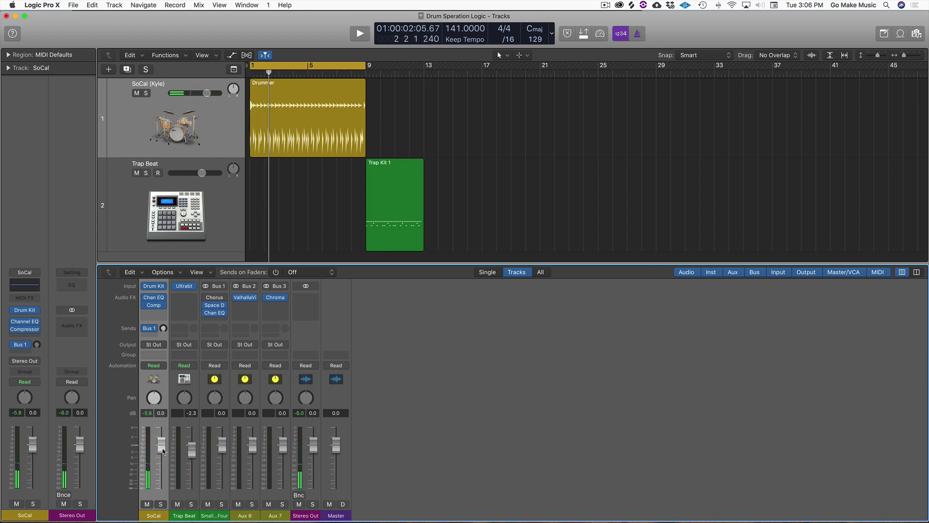
pyautogui.click(163, 287)
pyautogui.moveTo(163, 289)
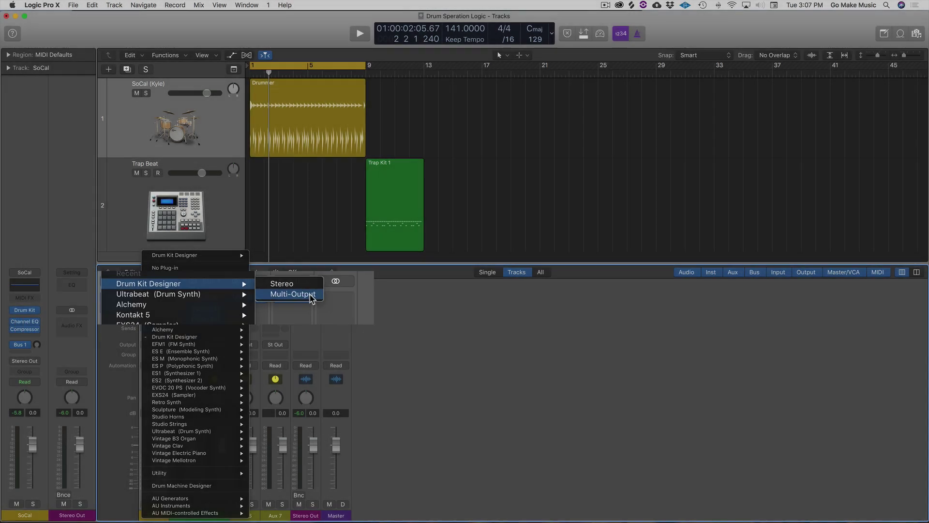
# - Load Drum Kit Designer Multi-Output on SoCal and add Snare, Toms and Hi-Hat/Perc output channels
pyautogui.click(287, 295)
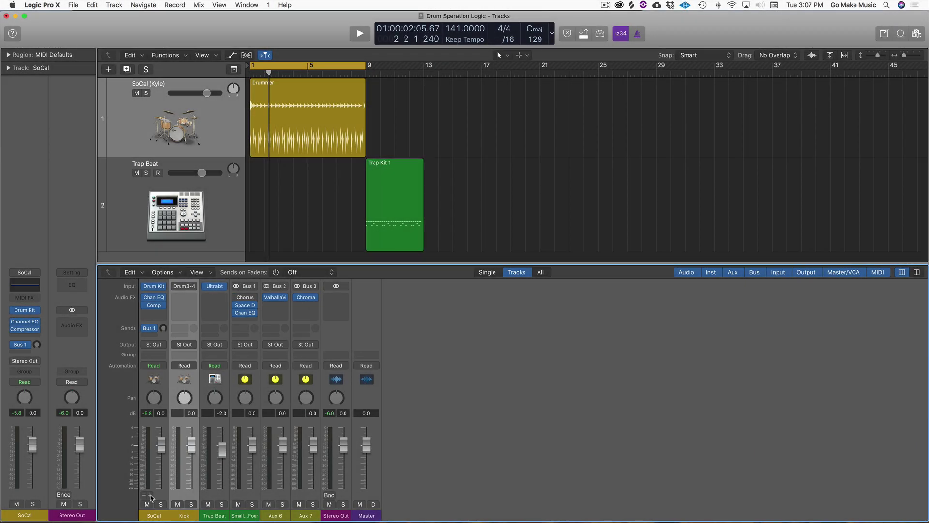
pyautogui.click(150, 495)
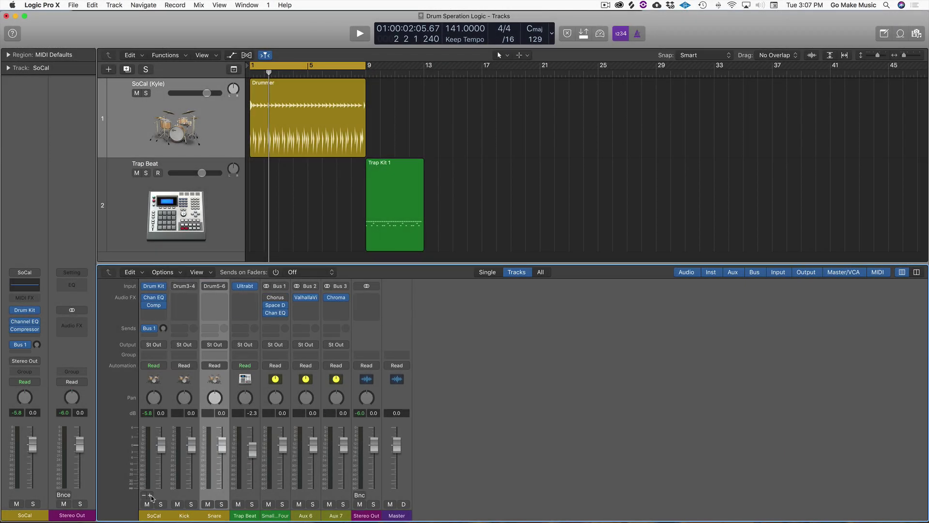
pyautogui.click(150, 495)
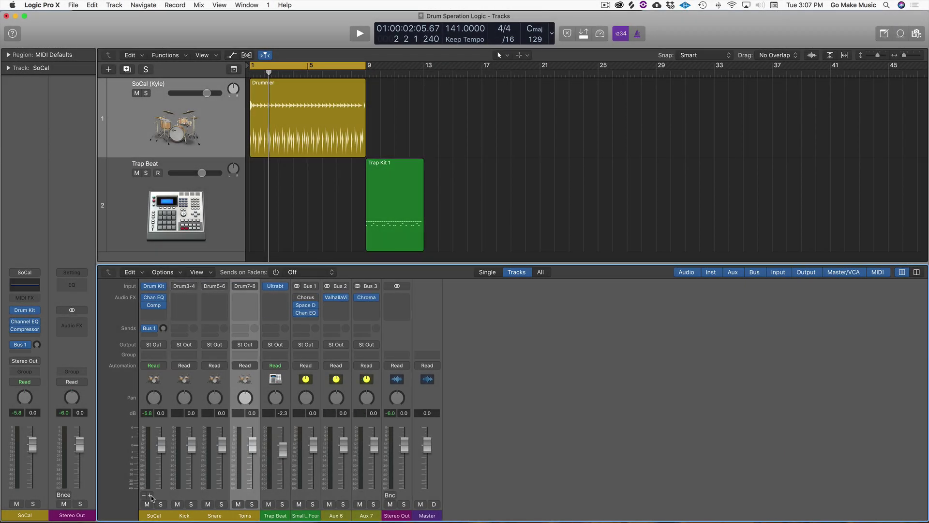
pyautogui.click(150, 496)
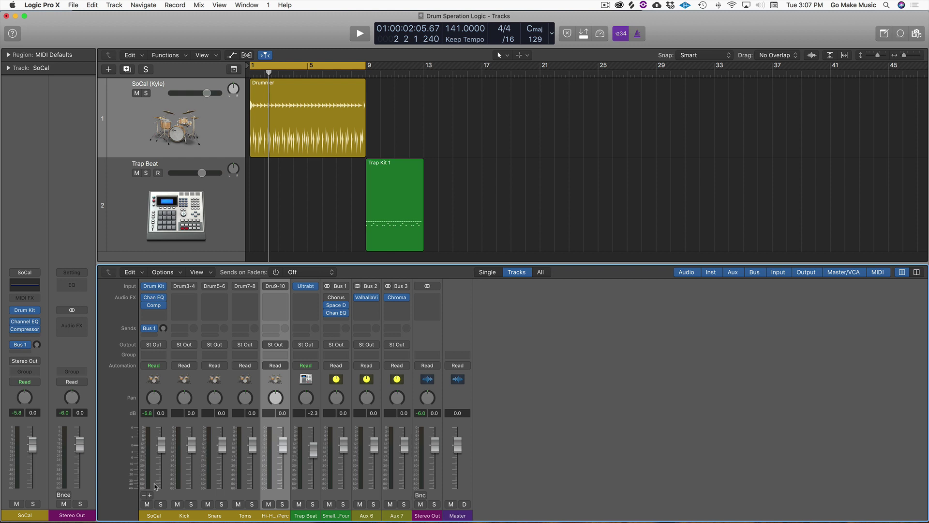
pyautogui.press('space')
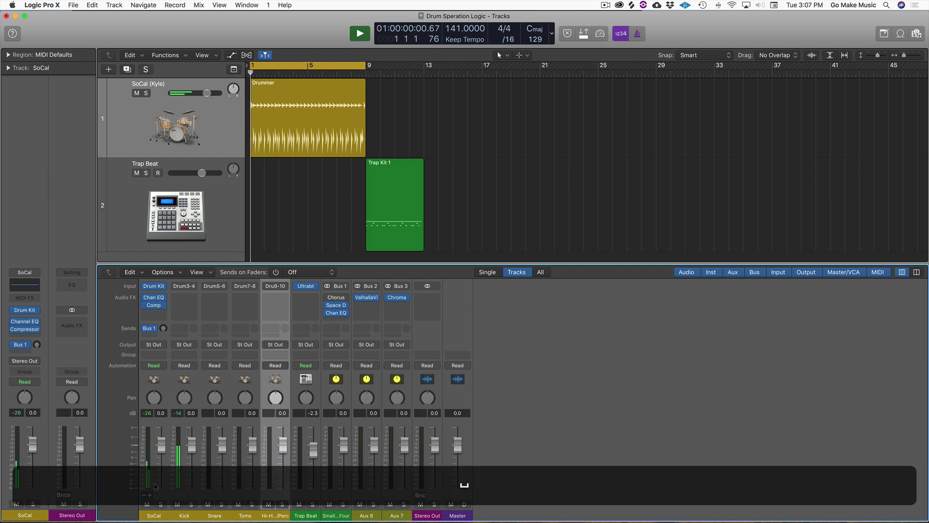
pyautogui.click(192, 504)
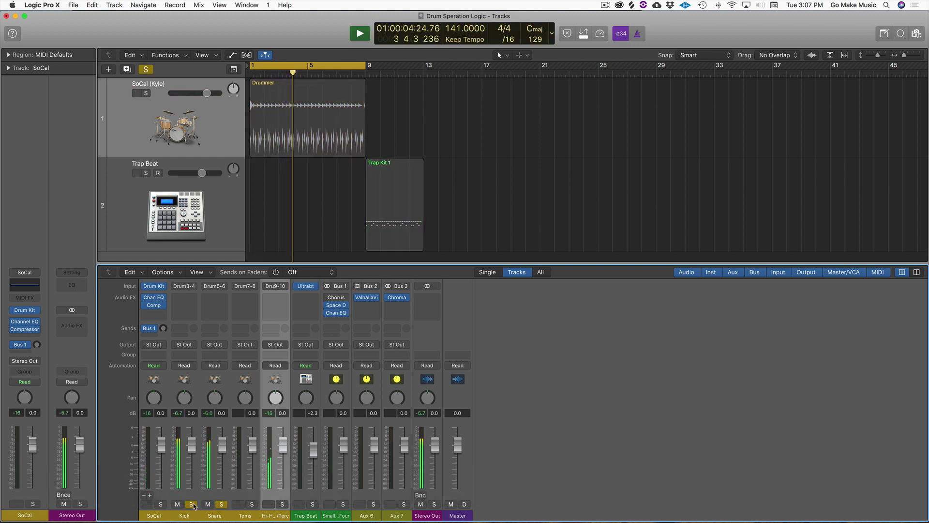
pyautogui.click(221, 505)
pyautogui.click(221, 504)
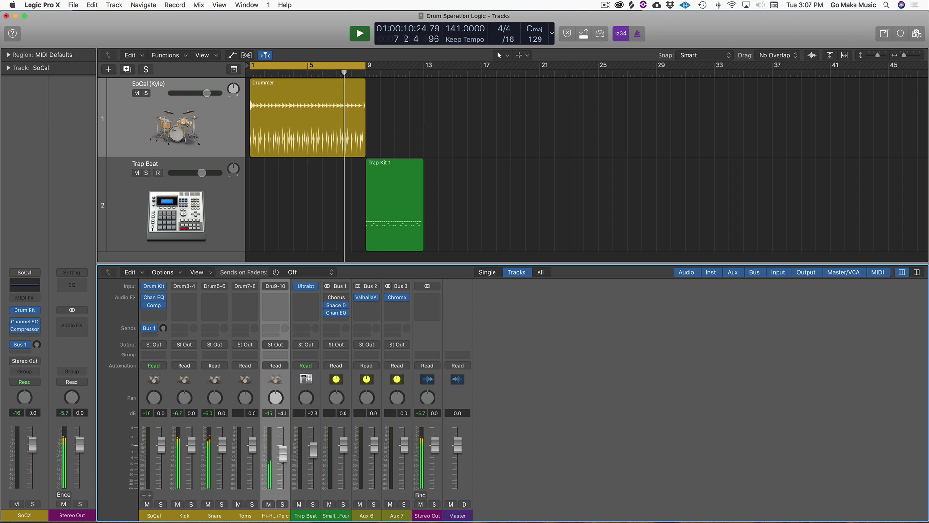
pyautogui.press('space')
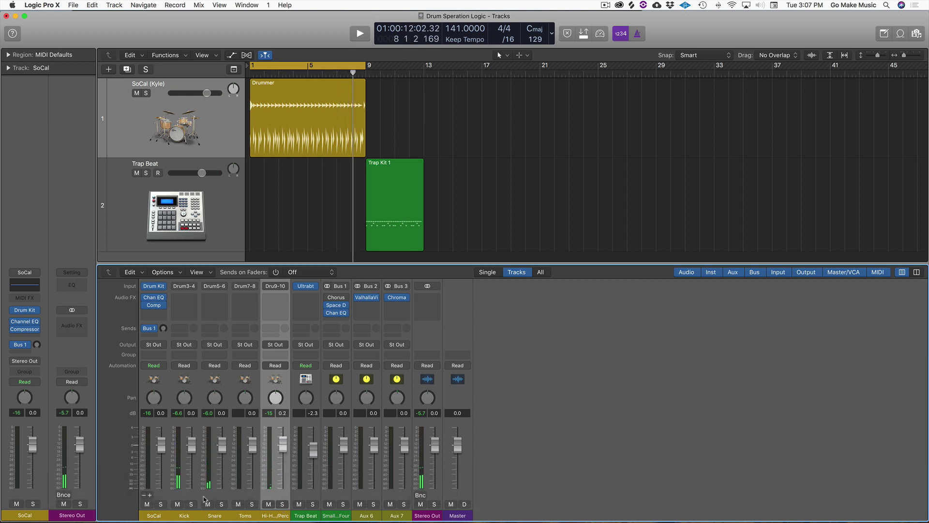
# - Add a send on the Snare channel routed to Bus 3
pyautogui.click(215, 331)
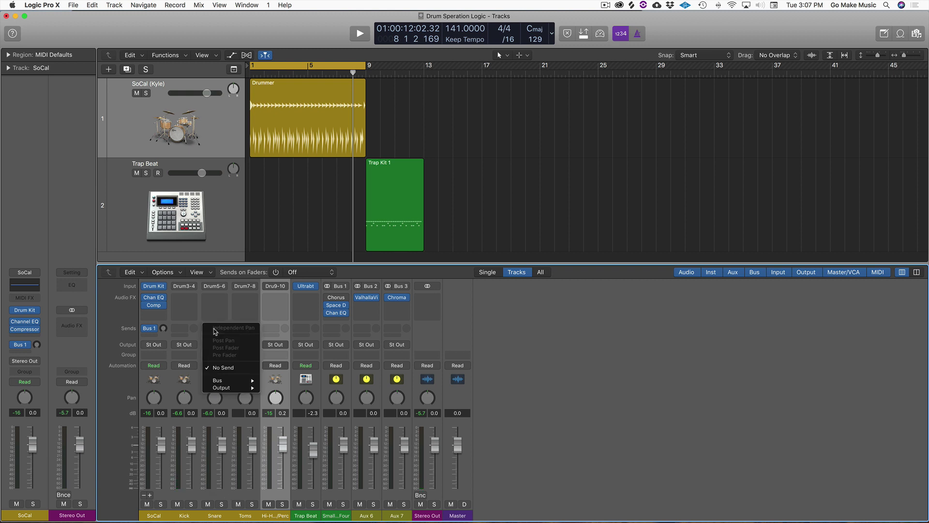
pyautogui.moveTo(228, 382)
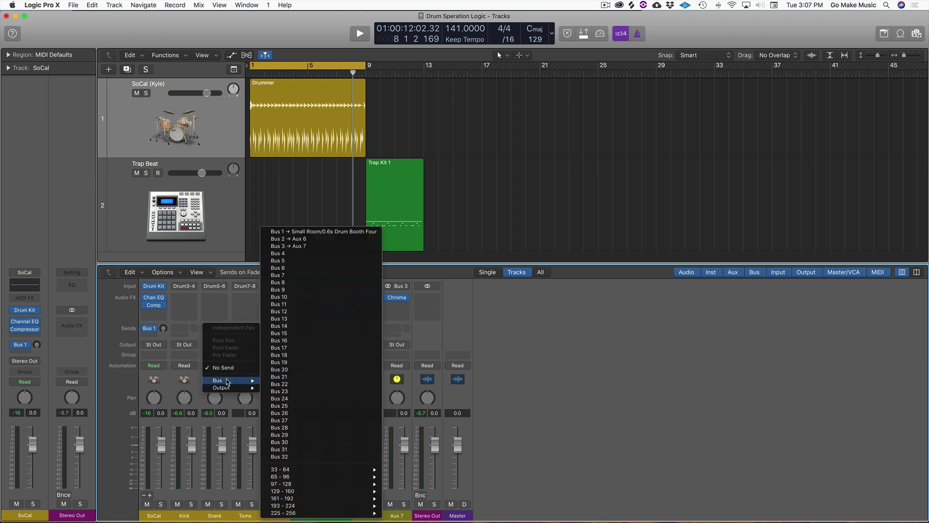
pyautogui.click(336, 246)
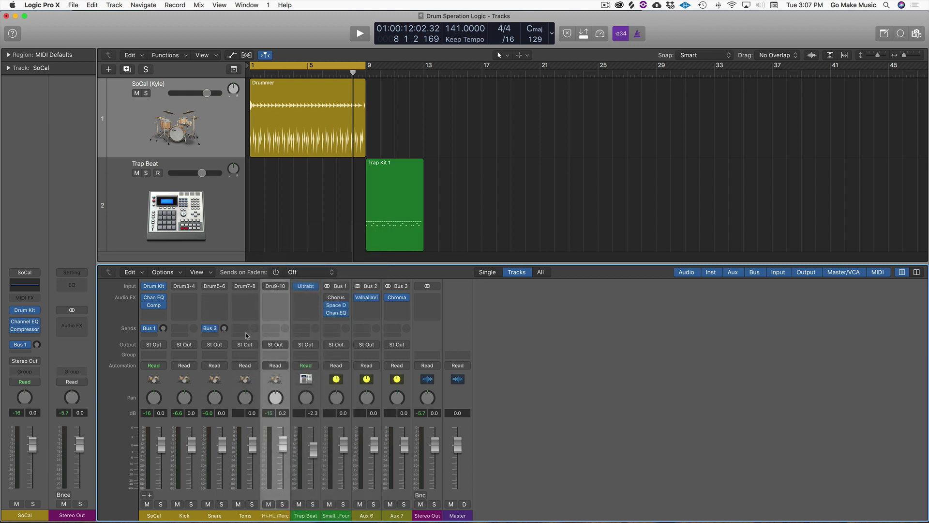
# - Check the ChromaVerb reverb settings on the Bus 3 return
pyautogui.scroll(1, 405, 324)
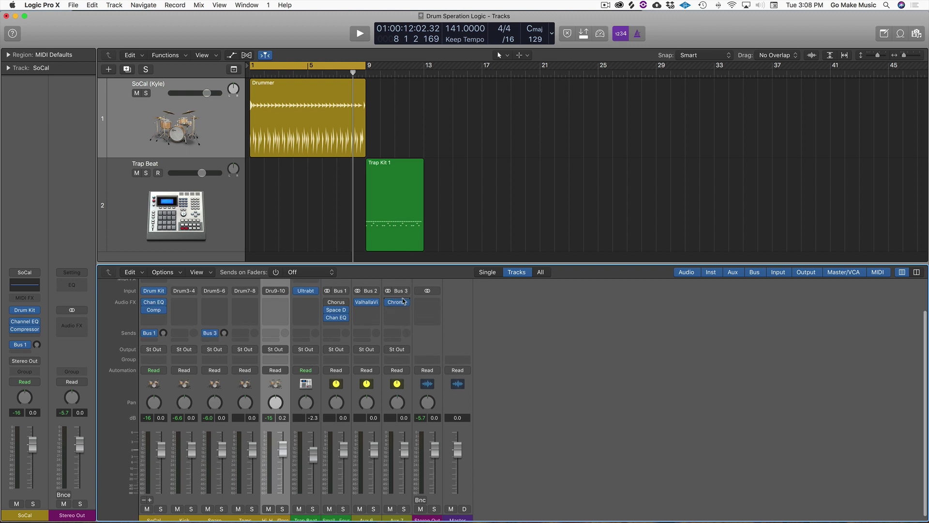
pyautogui.click(397, 303)
pyautogui.click(396, 304)
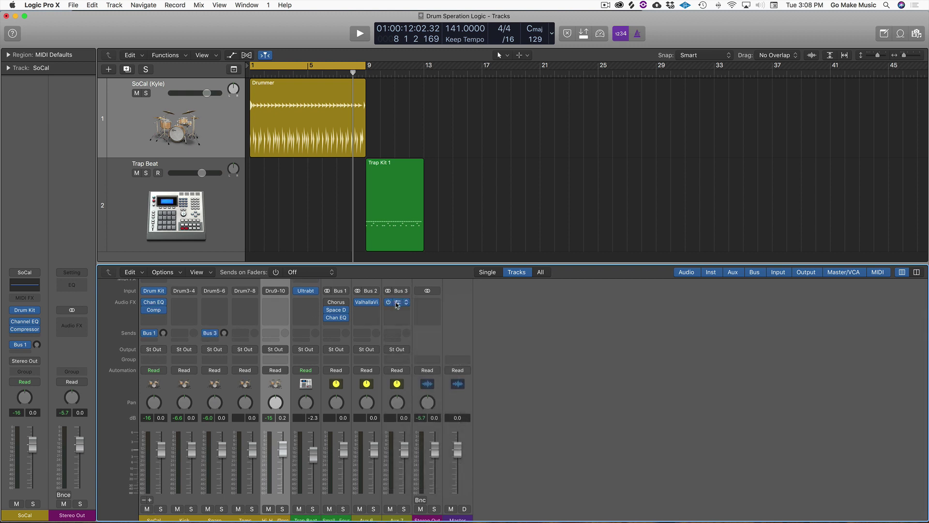
pyautogui.click(397, 304)
pyautogui.click(16, 26)
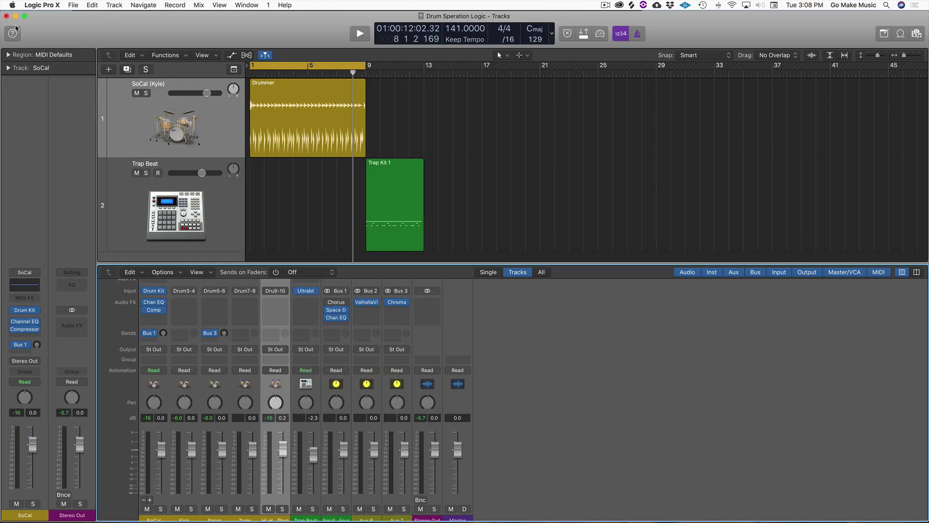
# - Raise the Snare's Bus 3 send to about -8.6 dB while listening
pyautogui.press('space')
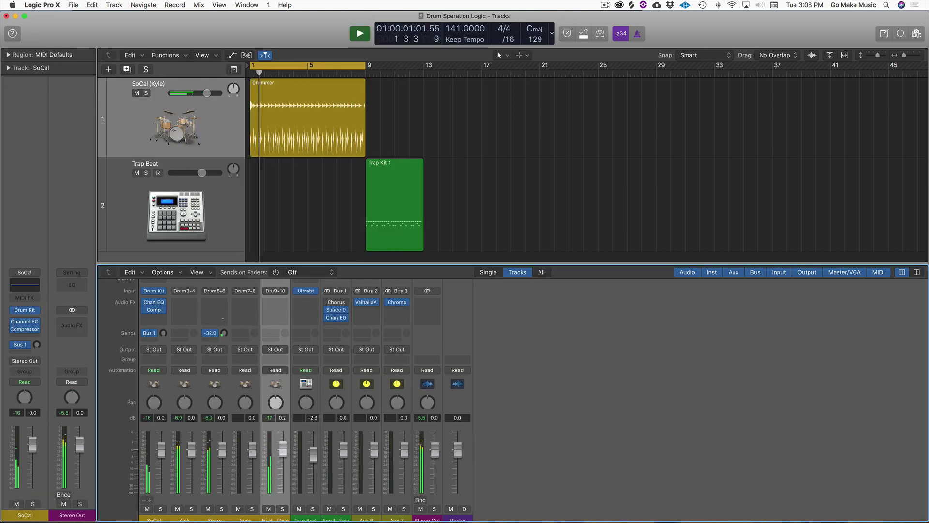
pyautogui.moveTo(224, 333); pyautogui.dragTo(237, 317)
pyautogui.press('space')
# - Insert a Channel EQ on Kick and boost the low band, settling it around 78 Hz
pyautogui.click(189, 302)
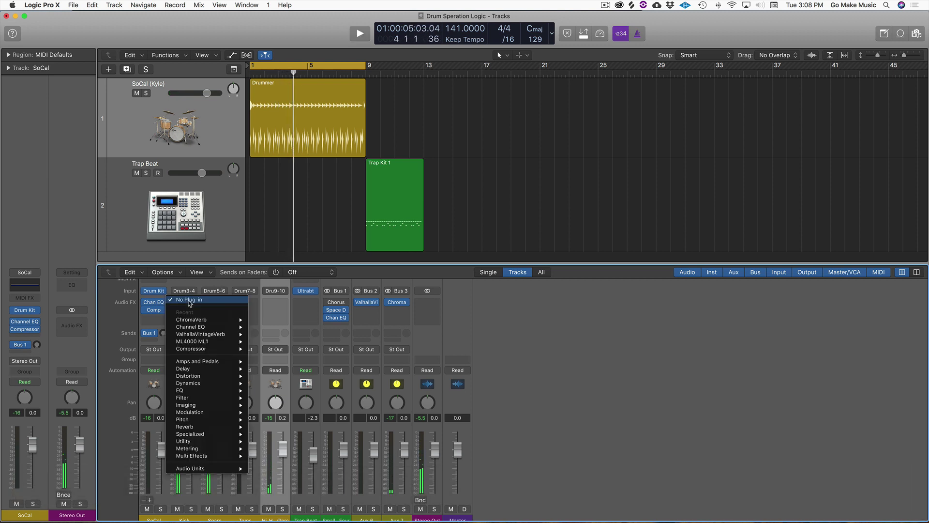
pyautogui.moveTo(203, 326)
pyautogui.click(262, 329)
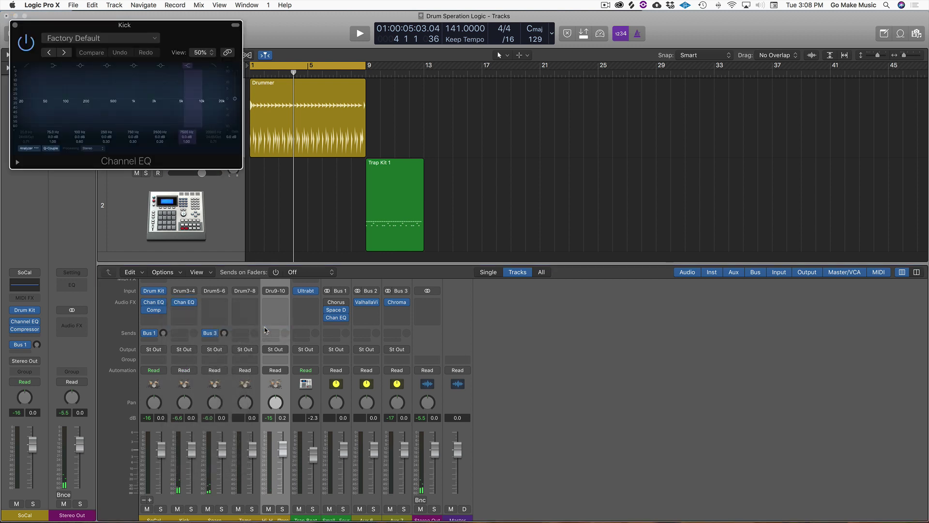
pyautogui.press('space')
pyautogui.moveTo(65, 100); pyautogui.dragTo(65, 92)
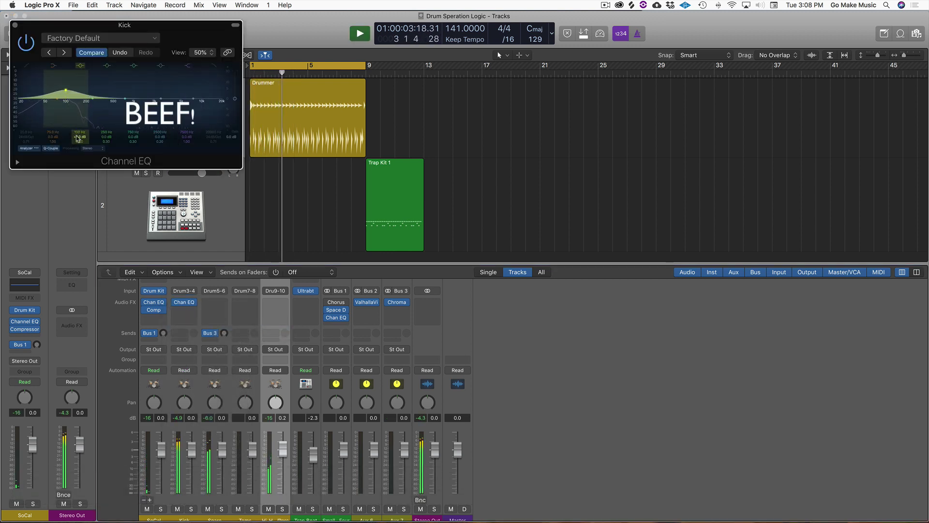
pyautogui.moveTo(78, 138); pyautogui.dragTo(80, 137)
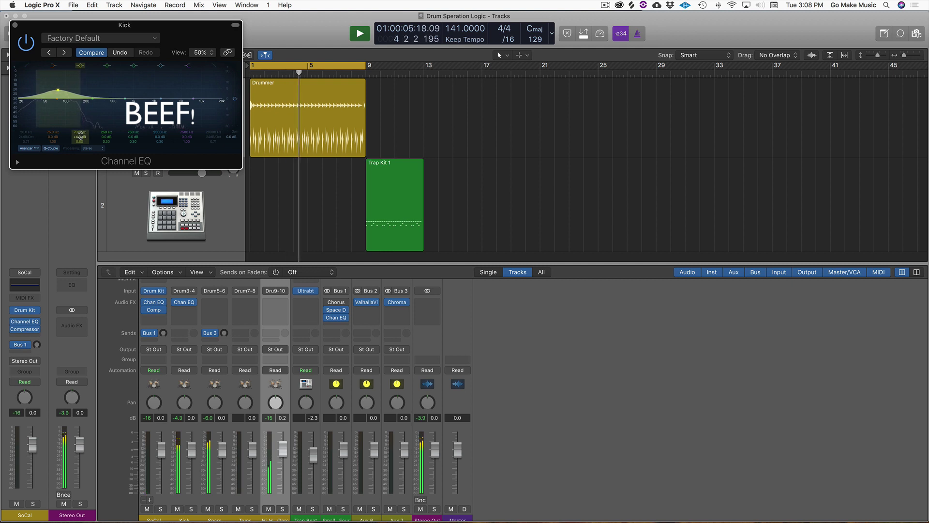
pyautogui.press('space')
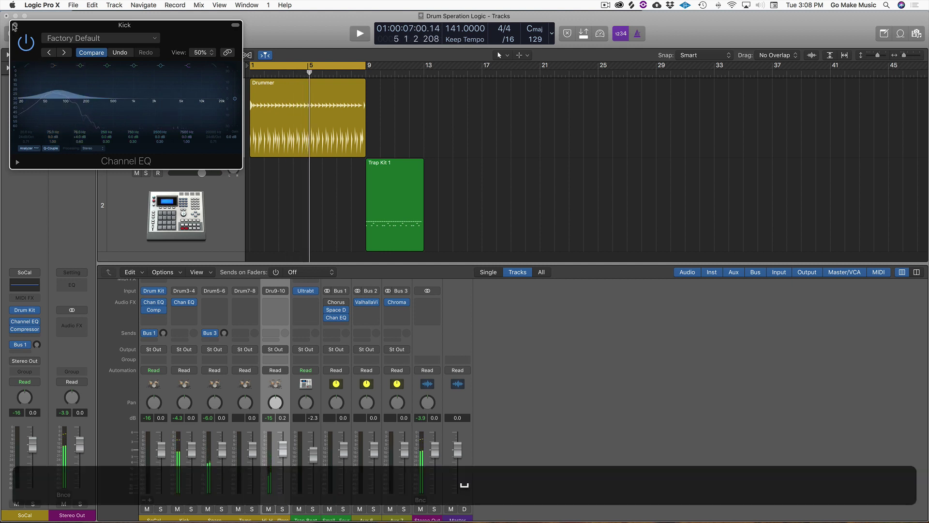
pyautogui.click(14, 25)
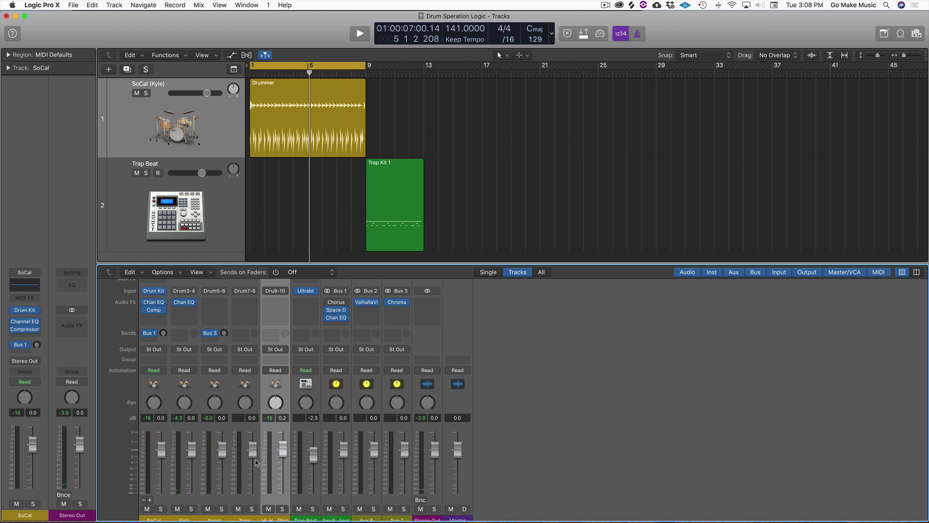
# - Set the cycle range to bars 9–17 and select the Trap Beat track
pyautogui.scroll(-1, 255, 461)
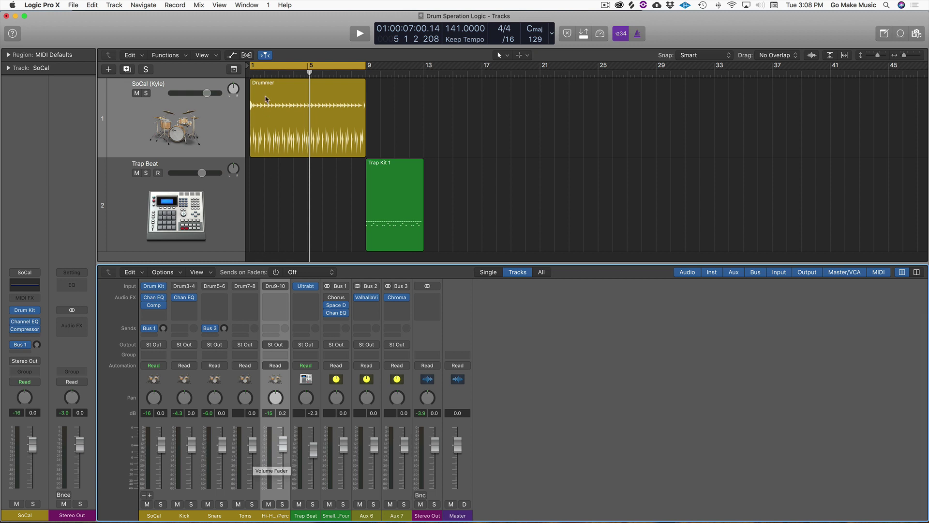
pyautogui.moveTo(257, 65); pyautogui.dragTo(425, 83)
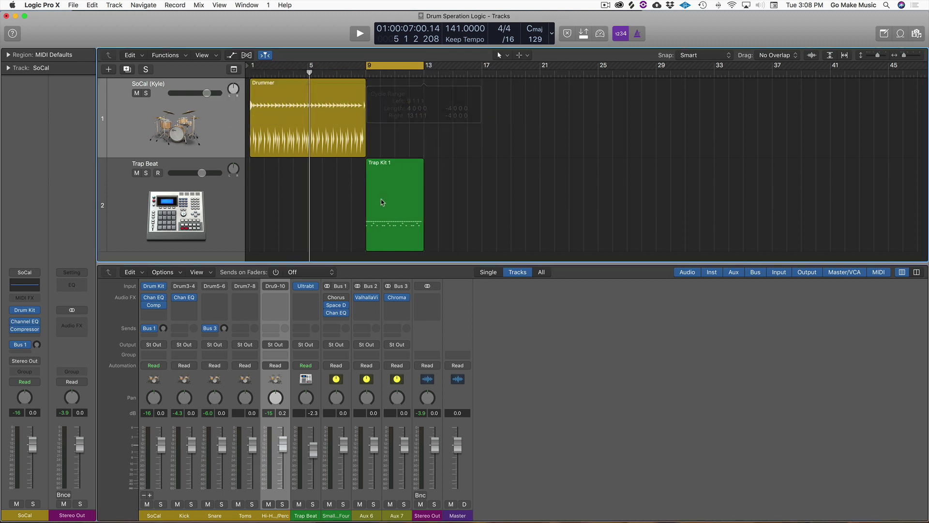
pyautogui.click(232, 209)
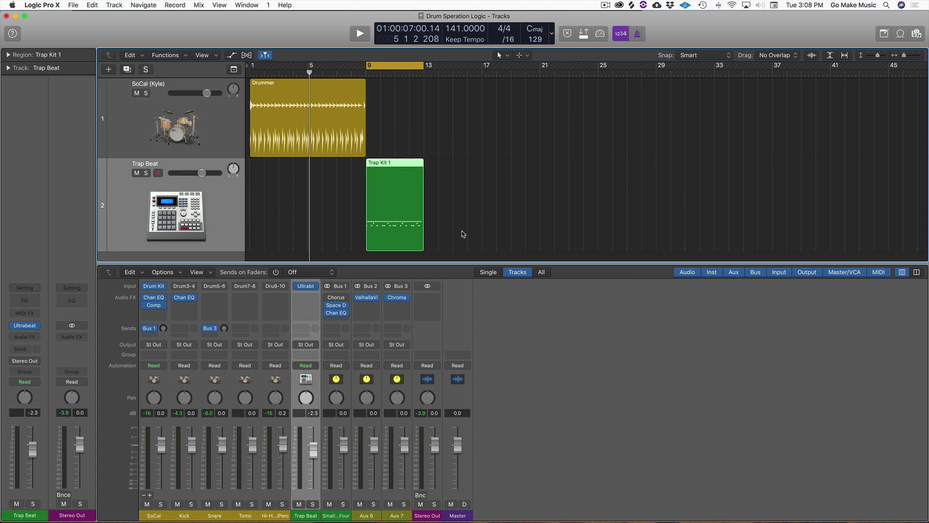
# - Play back the Trap Kit 1 pattern and reset the peak level readouts
pyautogui.press('space')
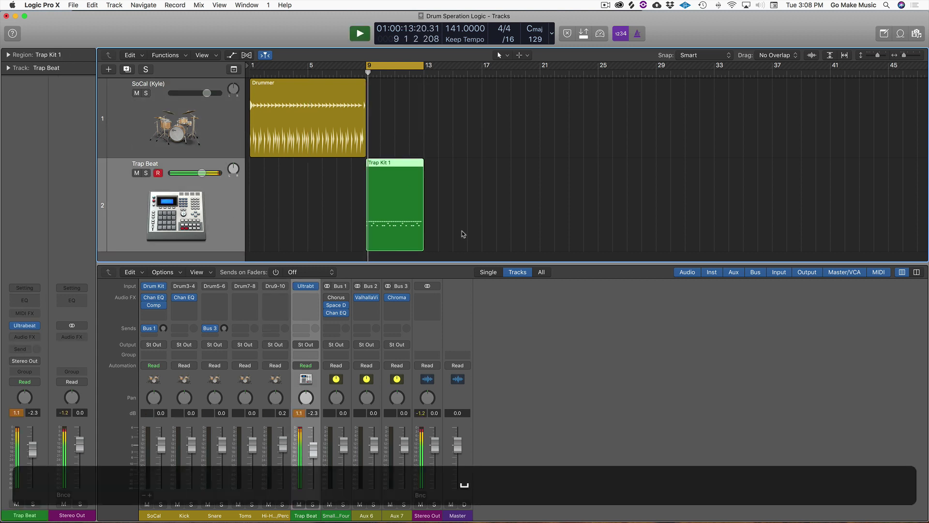
pyautogui.press('space')
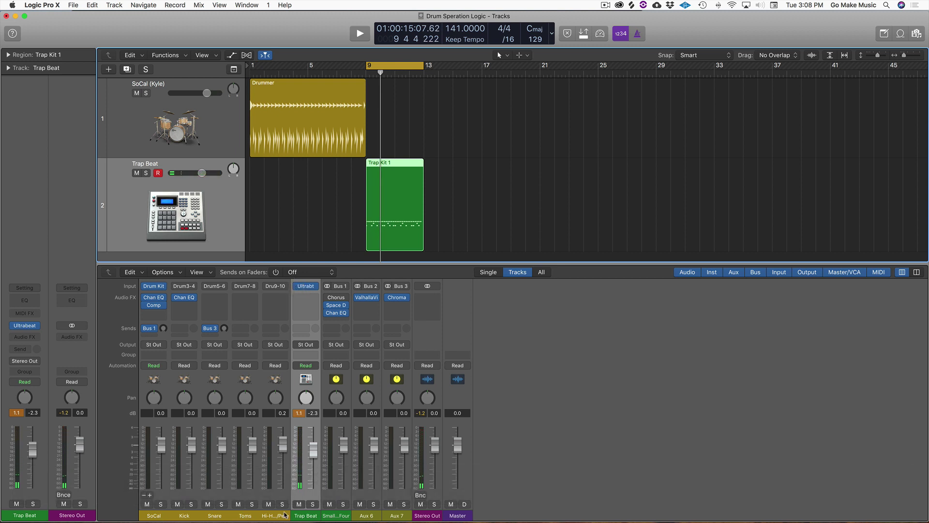
pyautogui.click(299, 414)
pyautogui.moveTo(306, 291)
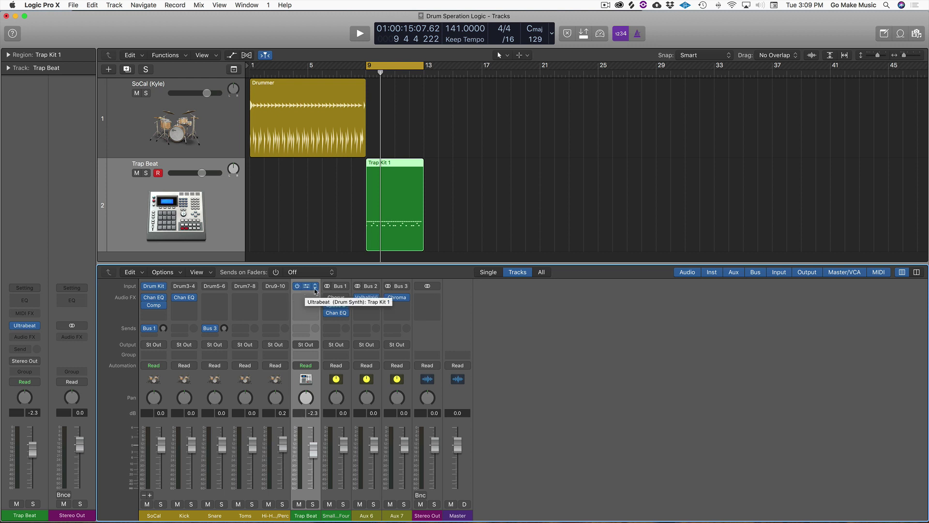
# - Replace Trap Beat's Ultrabeat with the Ultrabeat (Drum Synth) Multi-Output version
pyautogui.click(317, 289)
pyautogui.moveTo(317, 289)
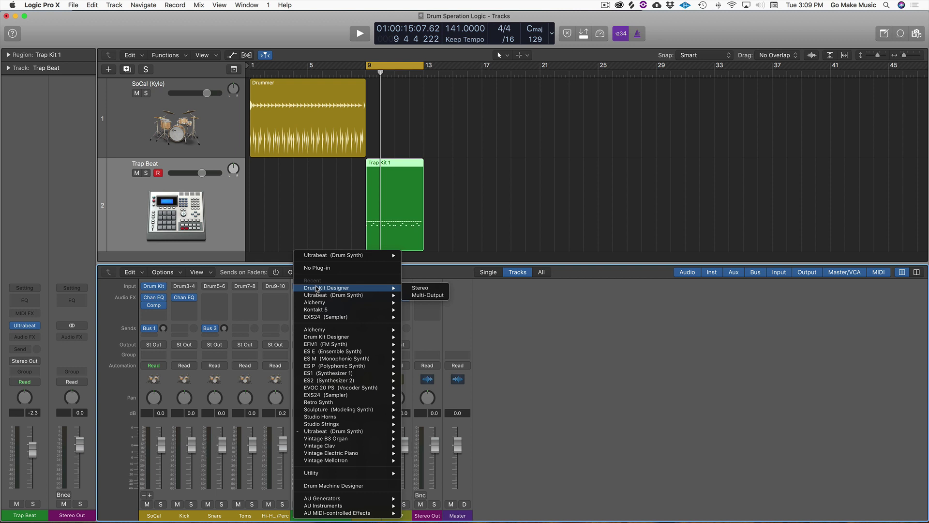
pyautogui.moveTo(348, 432)
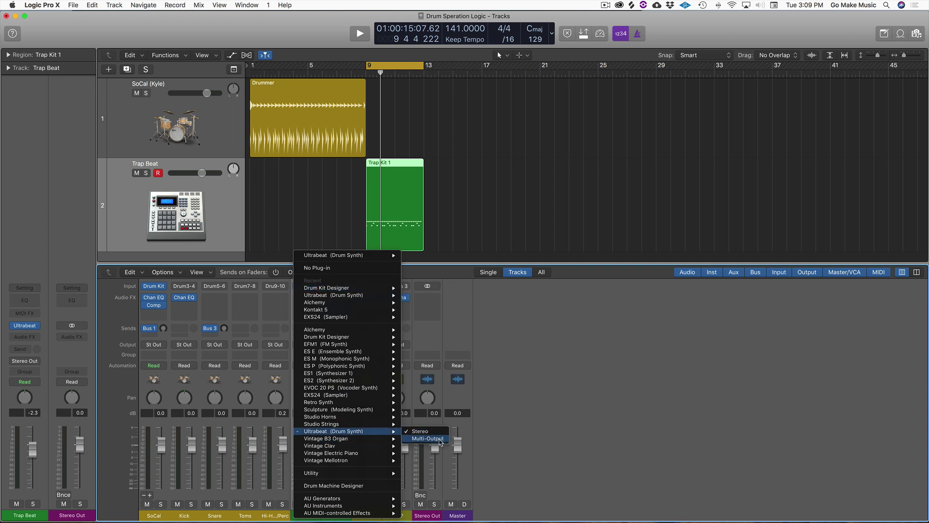
pyautogui.click(441, 439)
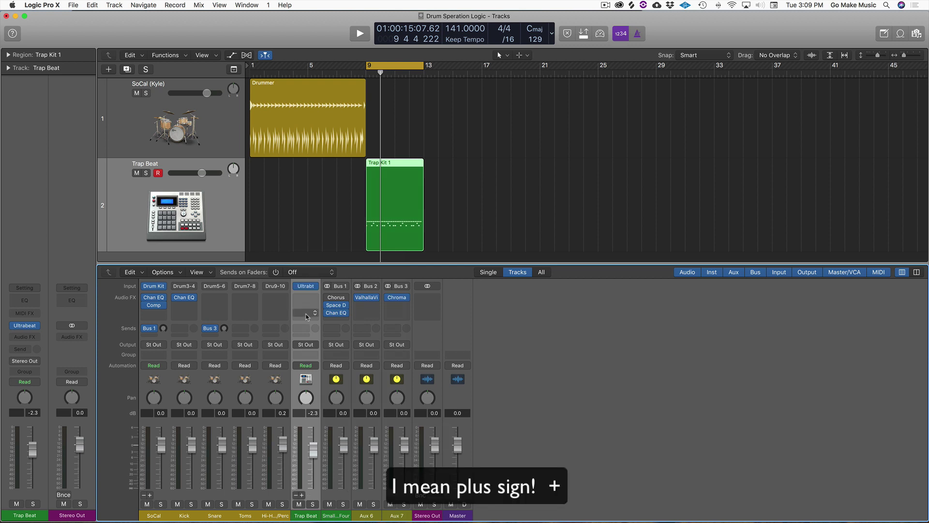
pyautogui.click(306, 288)
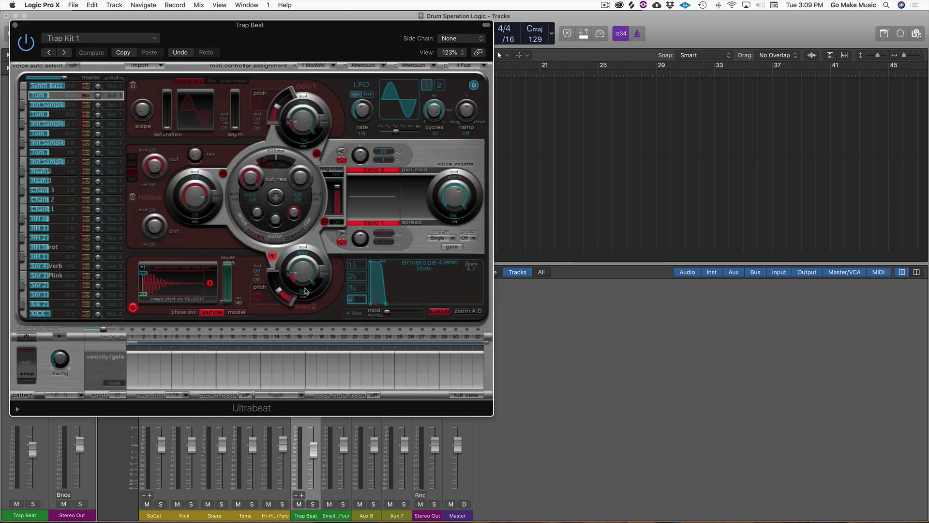
pyautogui.moveTo(262, 27); pyautogui.dragTo(317, 41)
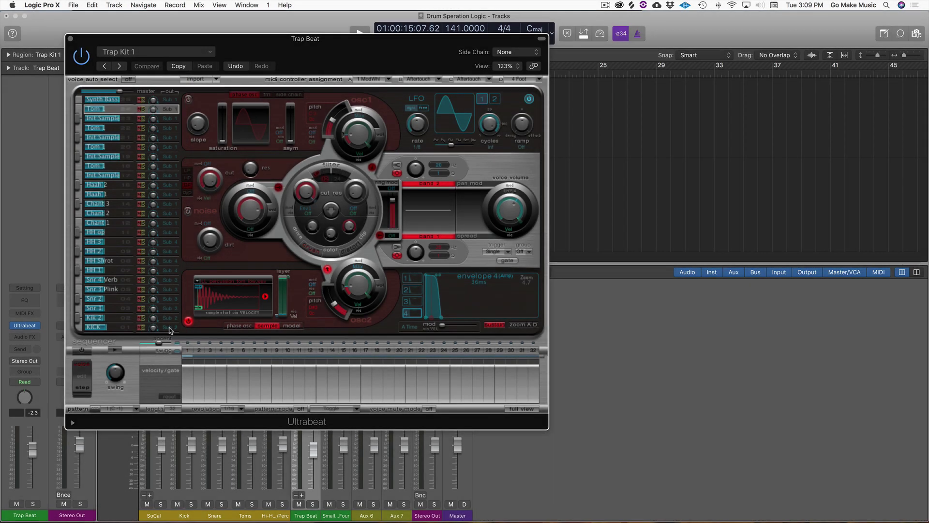
pyautogui.click(167, 328)
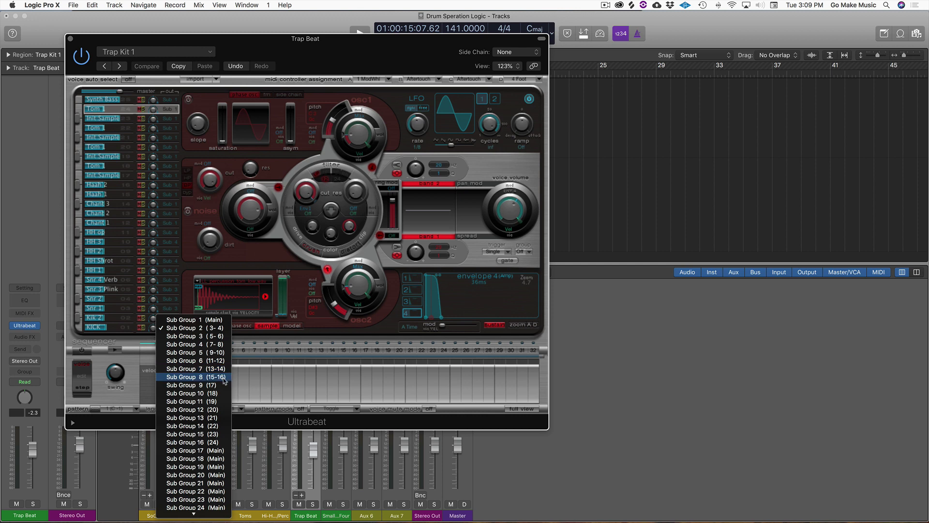
pyautogui.click(70, 41)
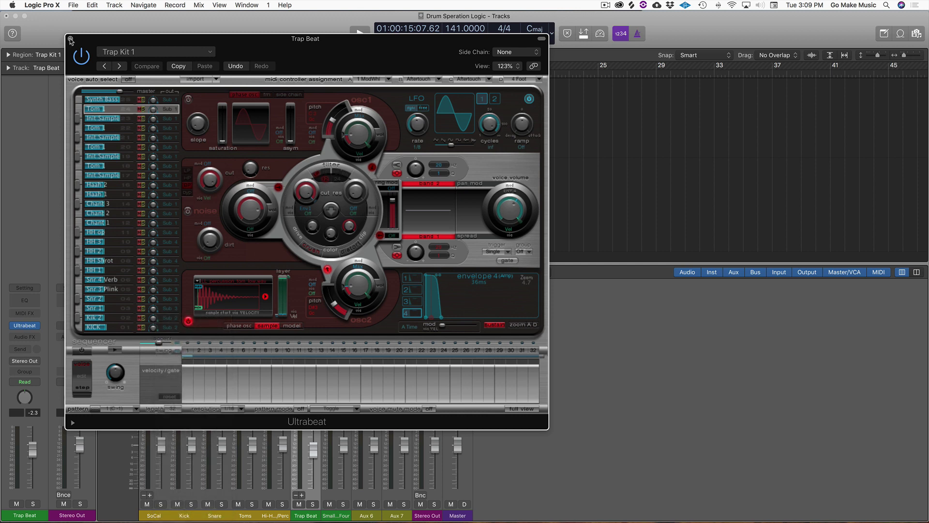
pyautogui.click(70, 39)
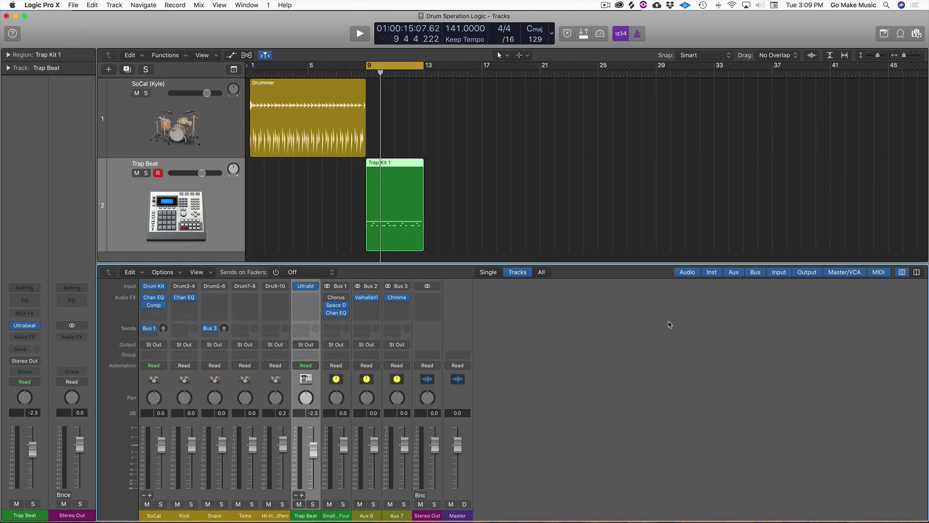
# - Add Aux 8–10 for Ultrabeat outputs UB 3-4, 5-6 and 7-8, then reopen Ultrabeat
pyautogui.click(302, 496)
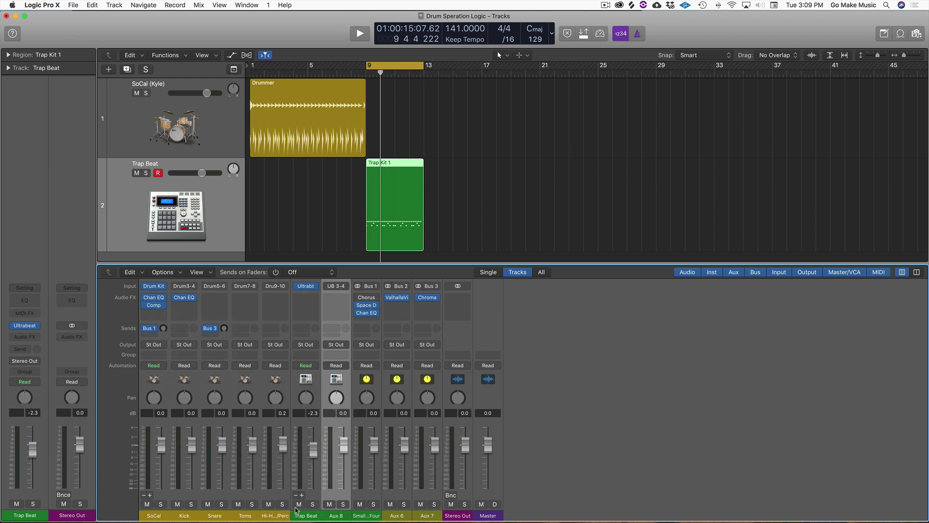
pyautogui.click(302, 495)
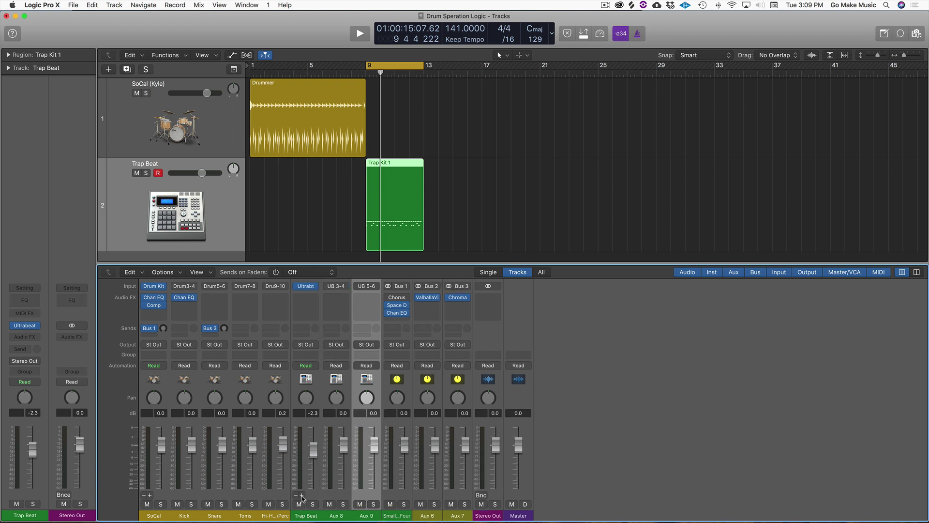
pyautogui.click(302, 496)
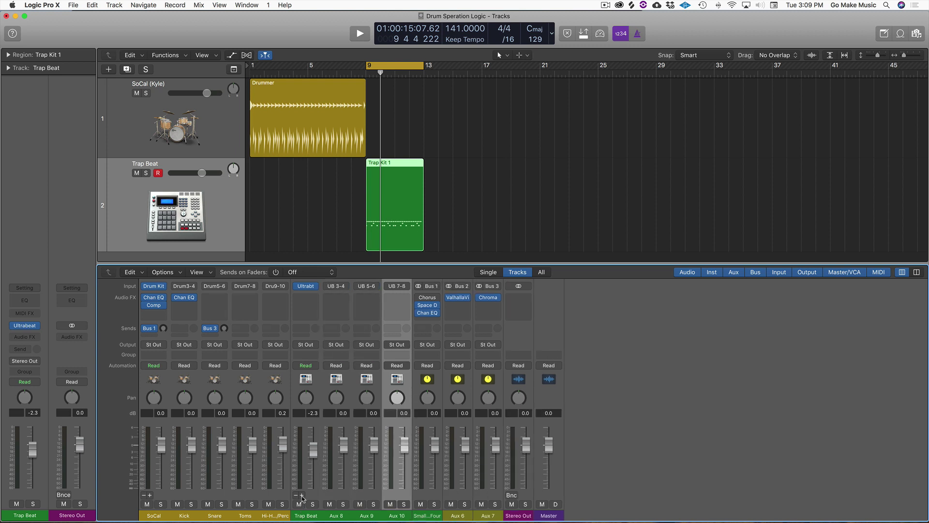
pyautogui.click(306, 288)
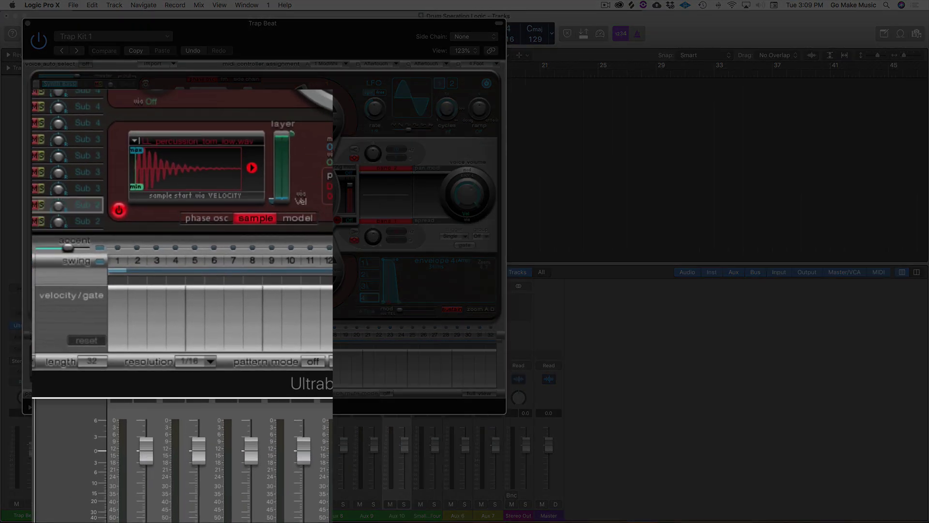
# - Set the kick voice's Ultrabeat output to Sub Group 2 (3-4)
pyautogui.click(91, 223)
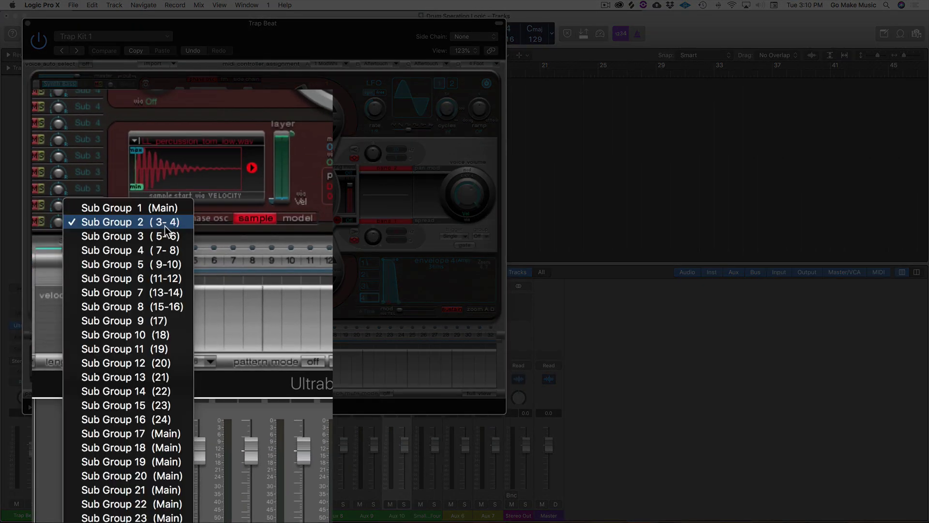
pyautogui.click(88, 191)
pyautogui.click(89, 206)
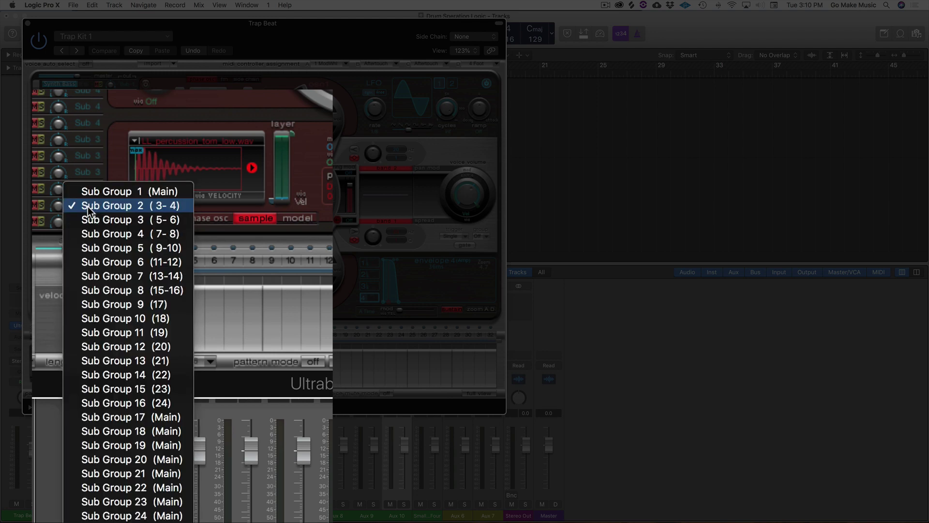
pyautogui.click(102, 205)
pyautogui.click(93, 208)
pyautogui.click(101, 196)
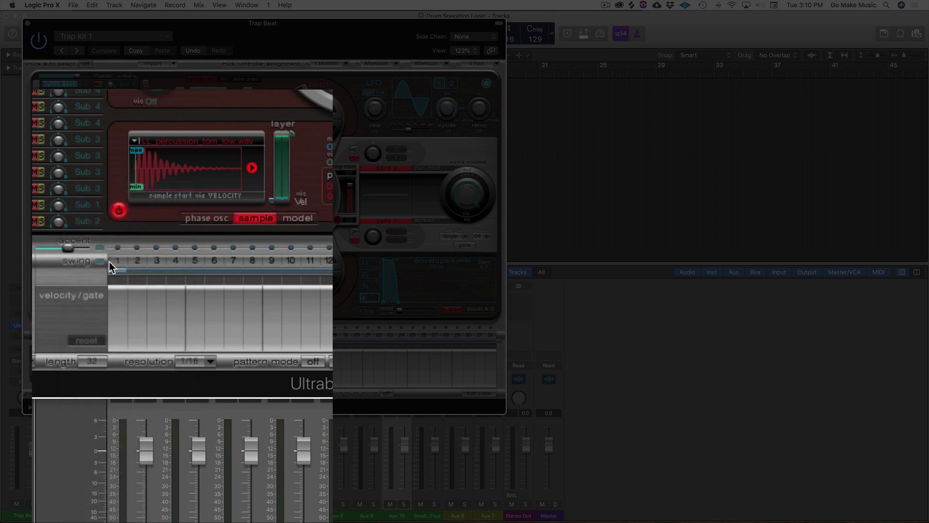
pyautogui.click(83, 205)
pyautogui.click(87, 216)
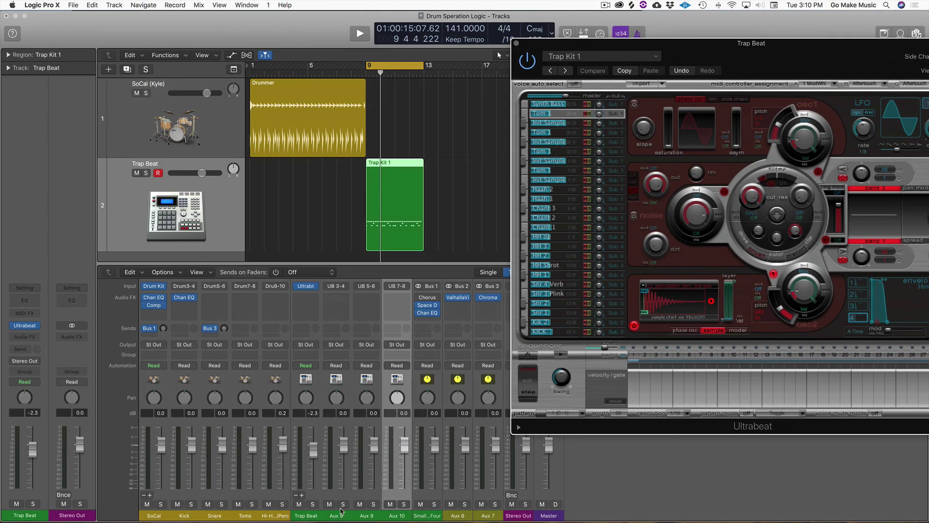
# - Confirm Kik 2 stays on Sub Group 2 and rename the Aux 8 channel to 'Kick'
pyautogui.click(615, 322)
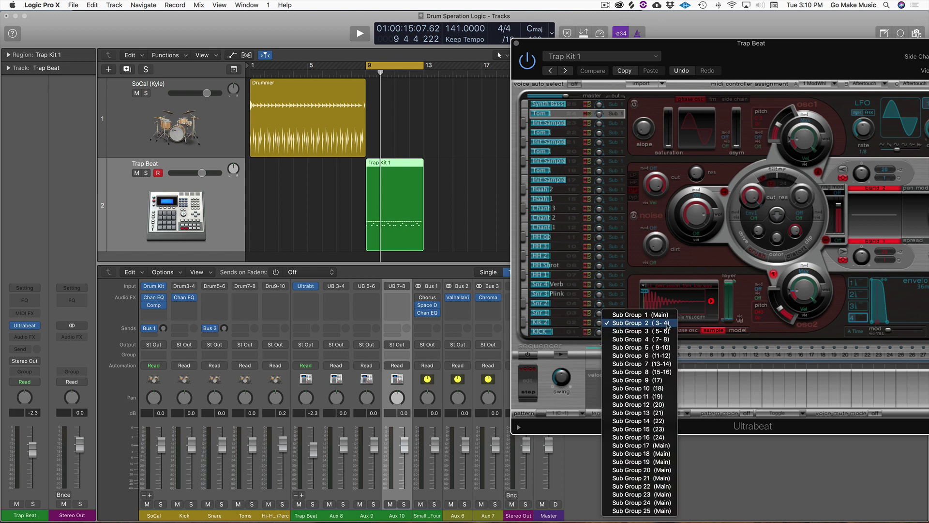
pyautogui.click(669, 323)
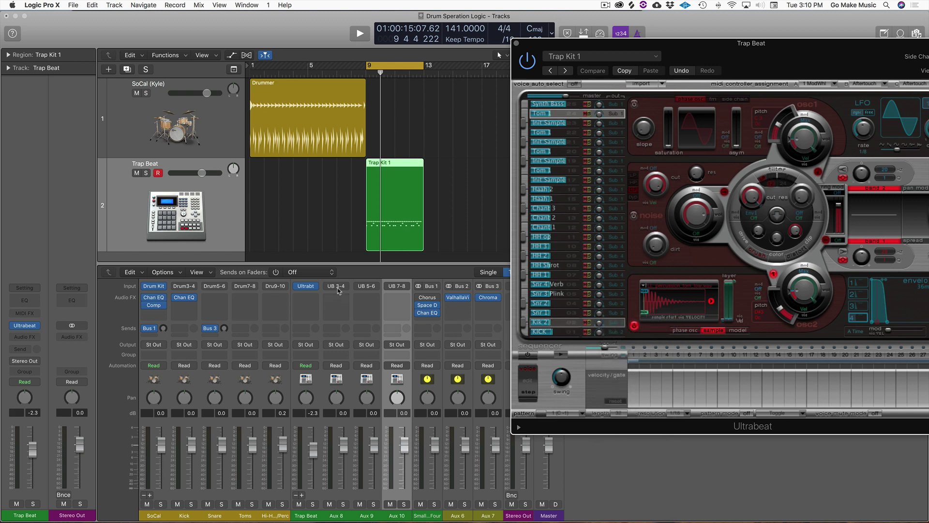
pyautogui.click(340, 517)
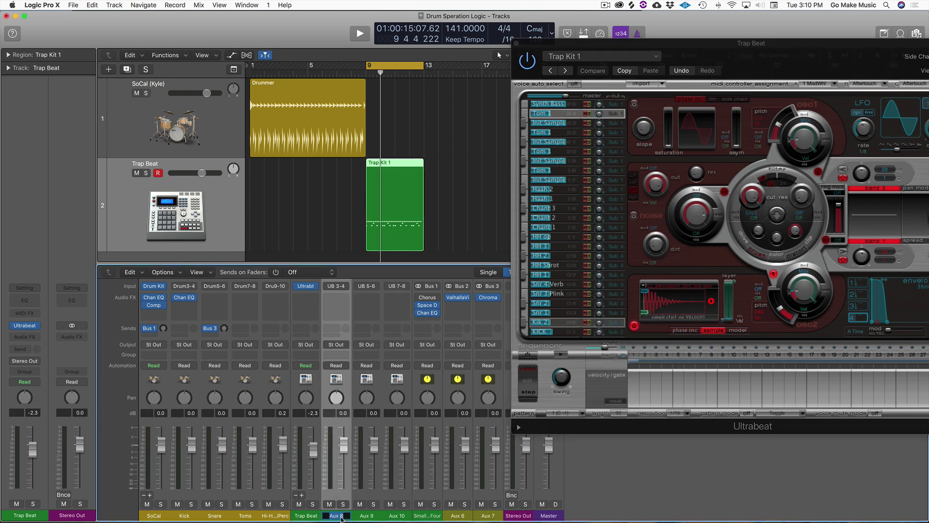
pyautogui.write('Kick')
pyautogui.press('Return')
# - Audition the soloed Kick channel, unsolo it, and select the Snr 3 voice in Ultrabeat
pyautogui.click(342, 505)
pyautogui.press('space')
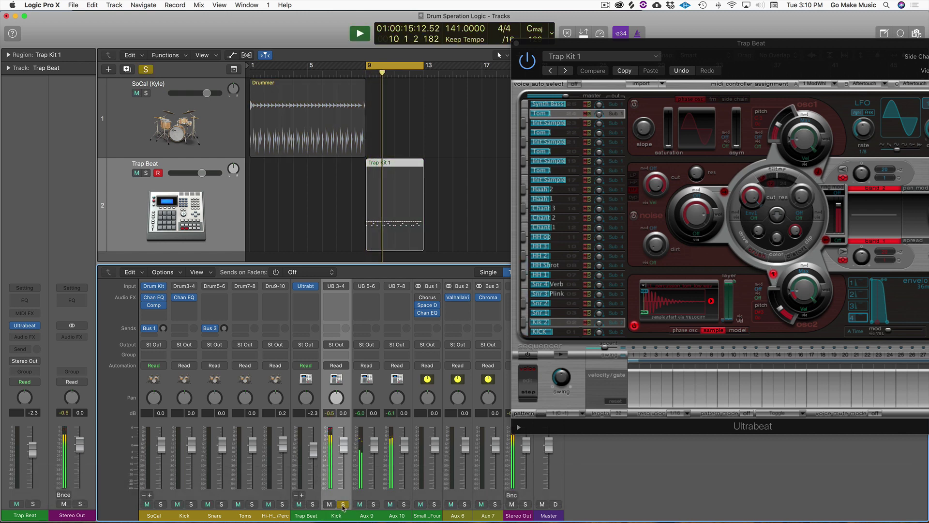
pyautogui.press('space')
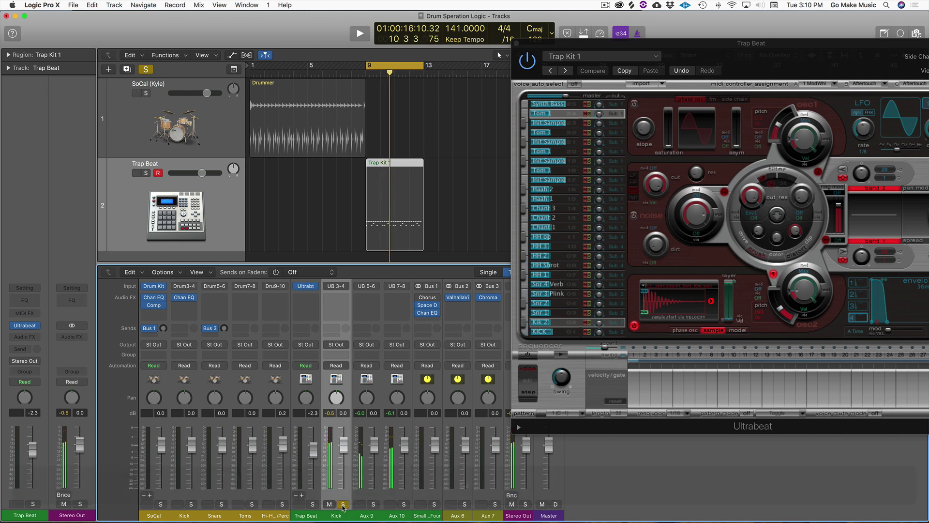
pyautogui.click(343, 505)
pyautogui.click(550, 303)
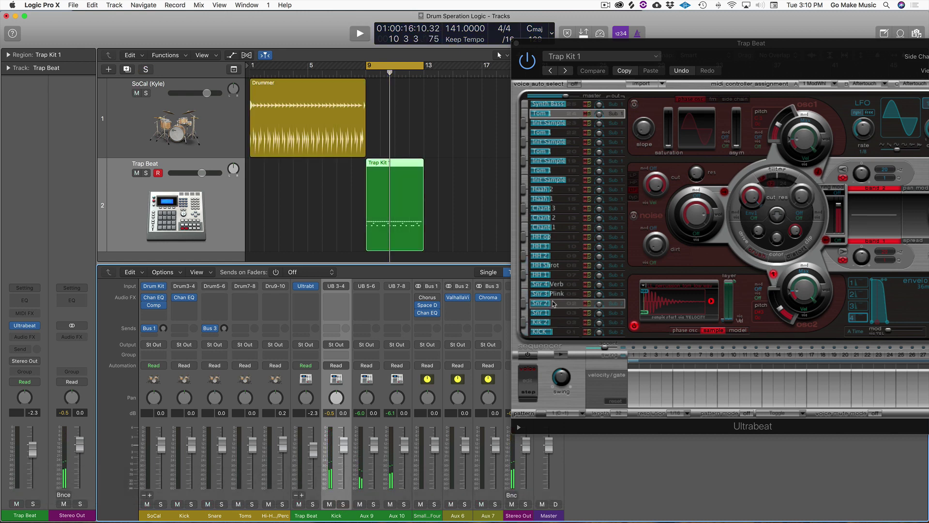
pyautogui.click(551, 294)
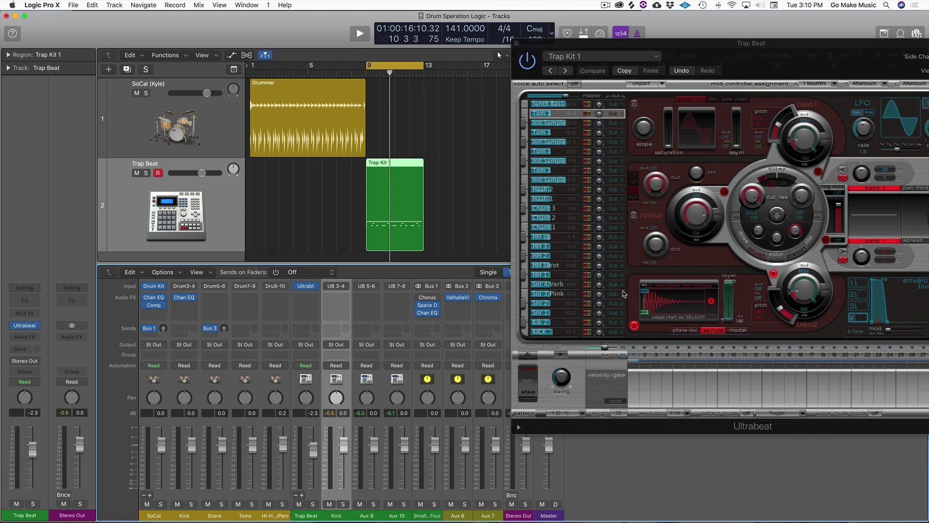
# - Rename the Aux 9 and Aux 10 channels to Snares and HHs
pyautogui.doubleClick(373, 516)
pyautogui.write('Snares')
pyautogui.press('Return')
pyautogui.doubleClick(392, 516)
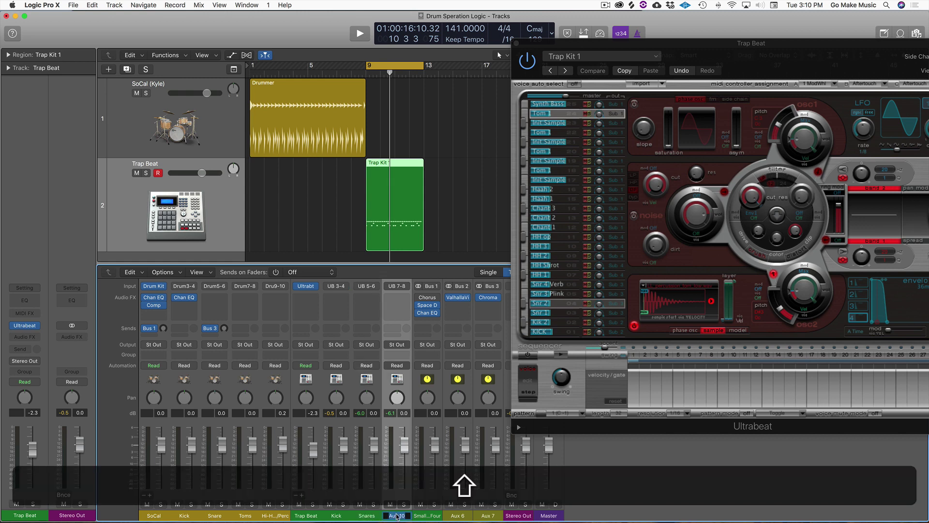
pyautogui.write('HHs')
pyautogui.press('Return')
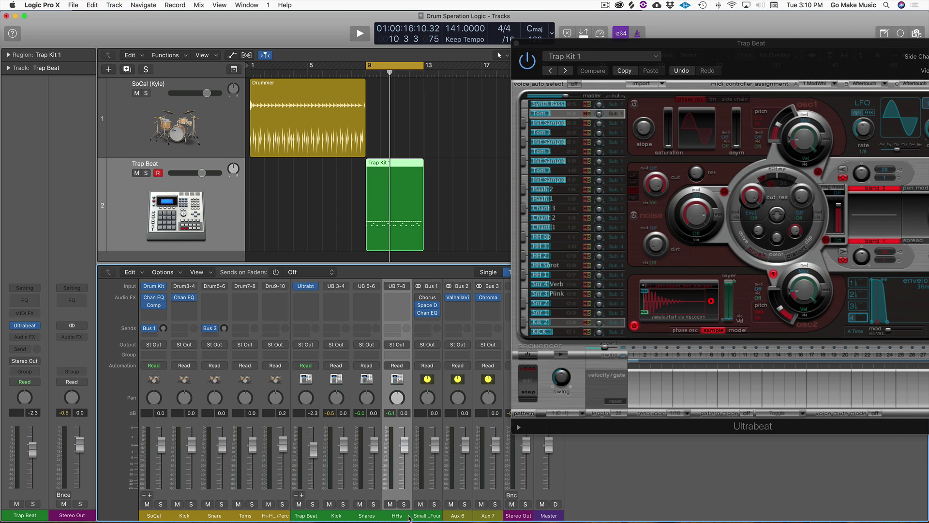
# - Solo Kick, Snares and HHs, play them back, and lower HHs to about -6 dB
pyautogui.click(344, 504)
pyautogui.click(373, 504)
pyautogui.click(404, 504)
pyautogui.press('space')
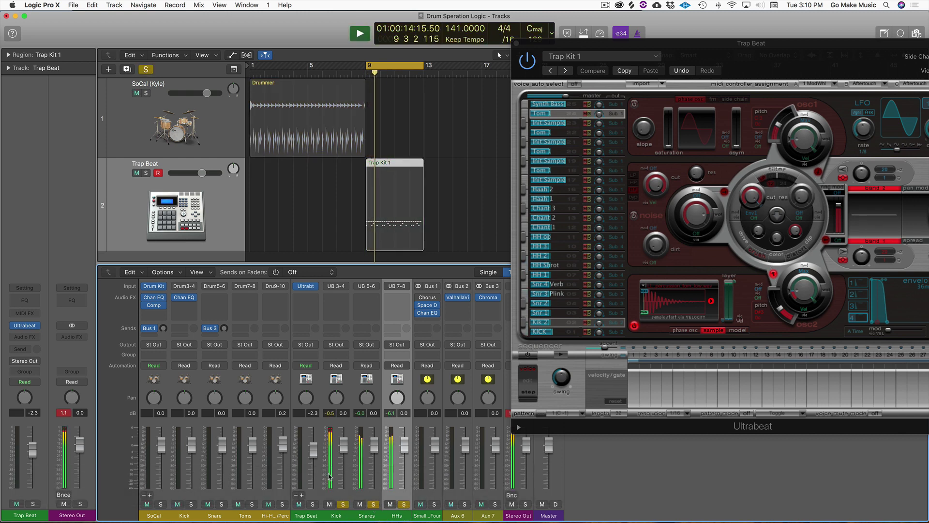
pyautogui.moveTo(405, 455); pyautogui.dragTo(406, 466)
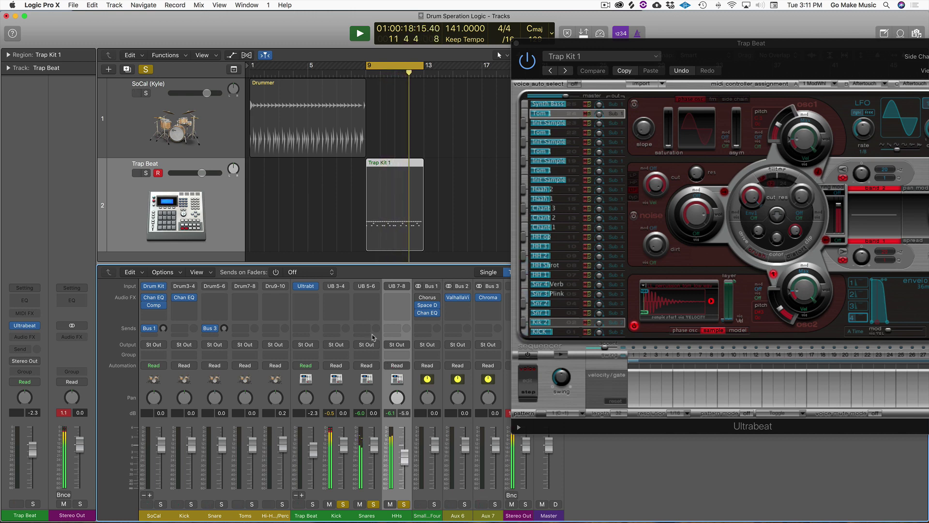
# - Add a Bus 3 send on the Snares channel and raise its send level
pyautogui.click(358, 327)
pyautogui.moveTo(379, 380)
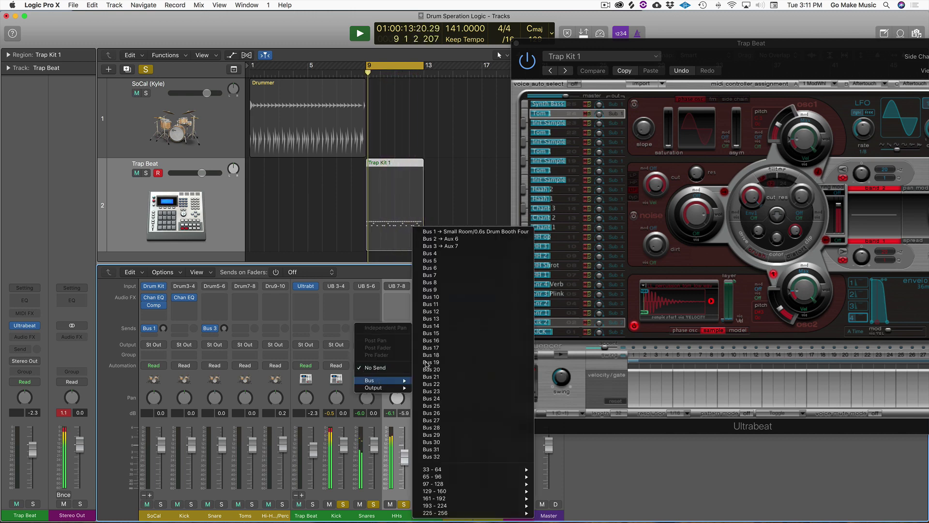
pyautogui.click(494, 246)
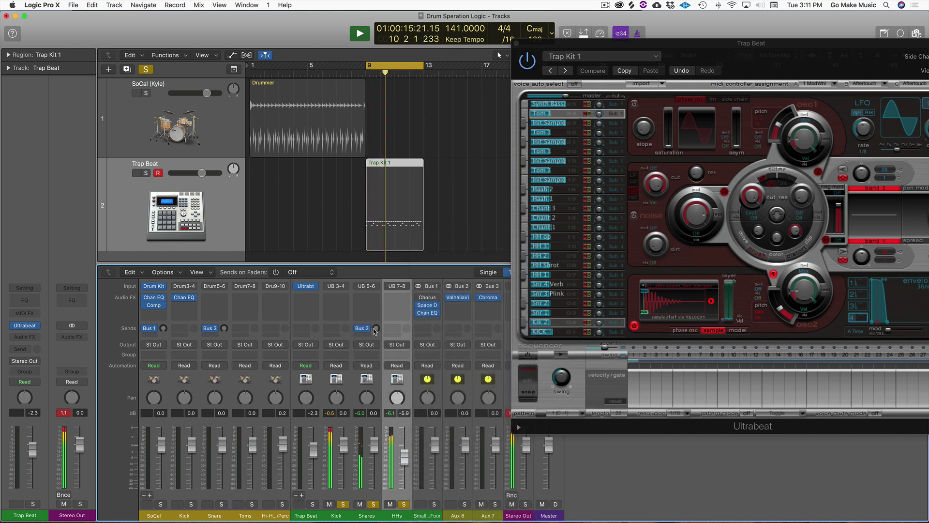
pyautogui.moveTo(375, 328)
pyautogui.mouseDown()
pyautogui.moveTo(375, 319)
pyautogui.moveTo(375, 339)
pyautogui.mouseUp()
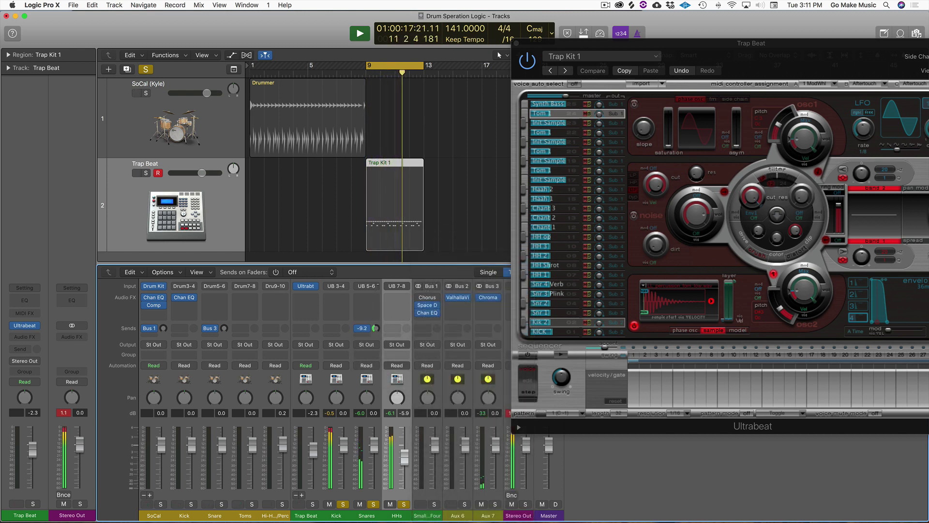
# - Stop playback, unsolo HHs, Snares and Kick, and close the Ultrabeat window
pyautogui.press('space')
pyautogui.click(404, 505)
pyautogui.click(373, 504)
pyautogui.click(343, 505)
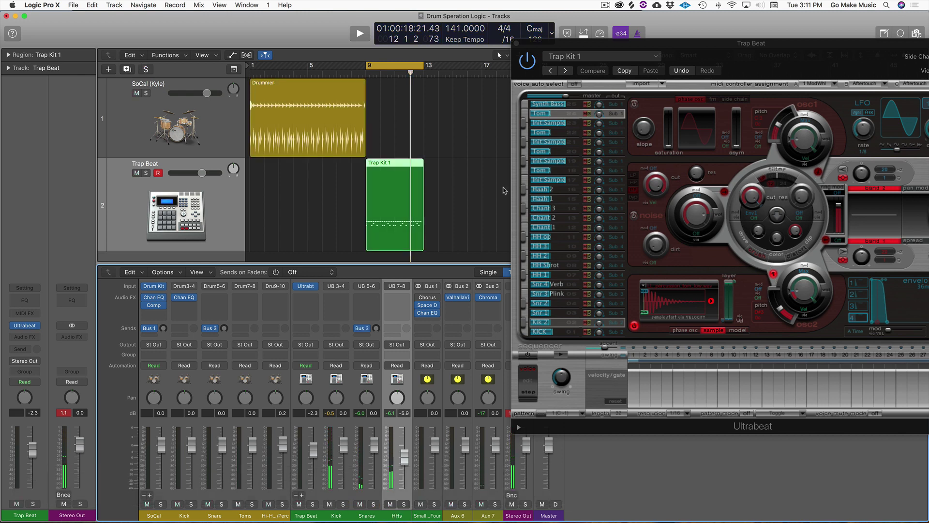
pyautogui.click(516, 44)
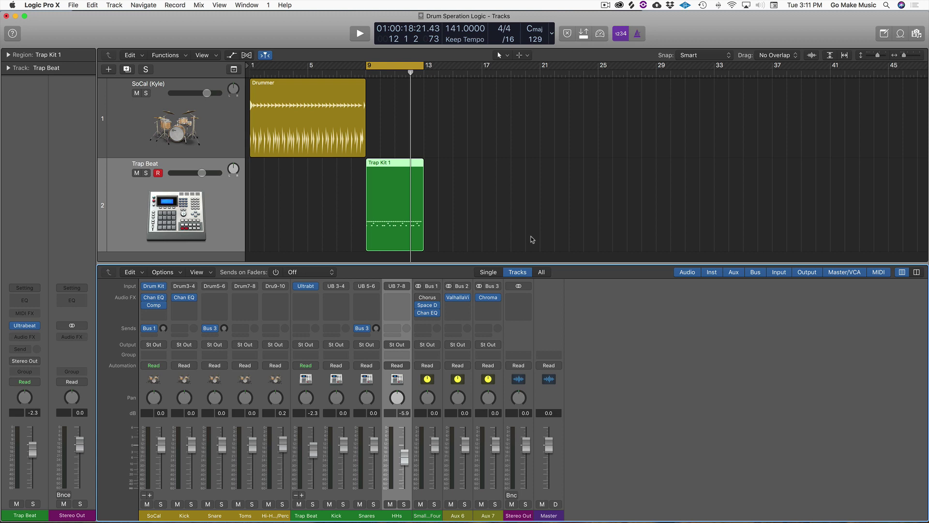
# - Inspect the Trap Kit 1 notes, then hide the editor and mixer and reselect the region
pyautogui.doubleClick(394, 178)
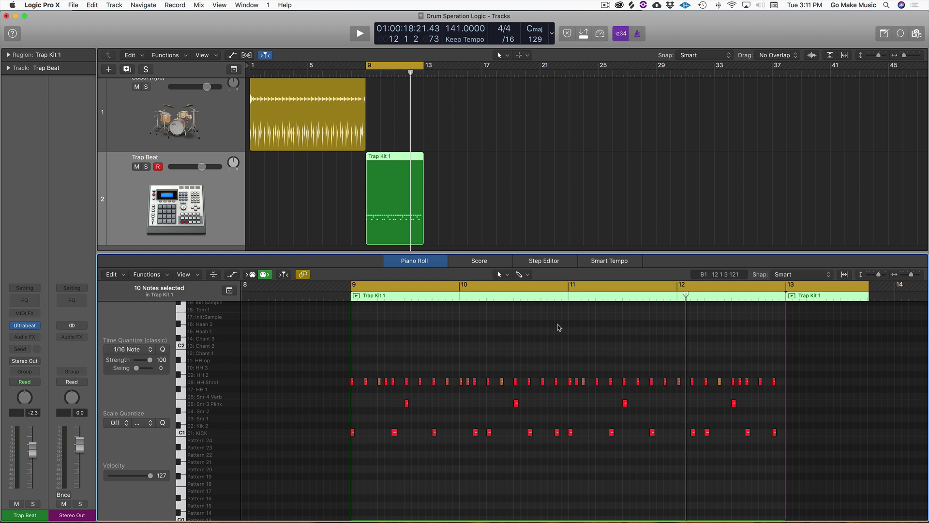
pyautogui.press('x')
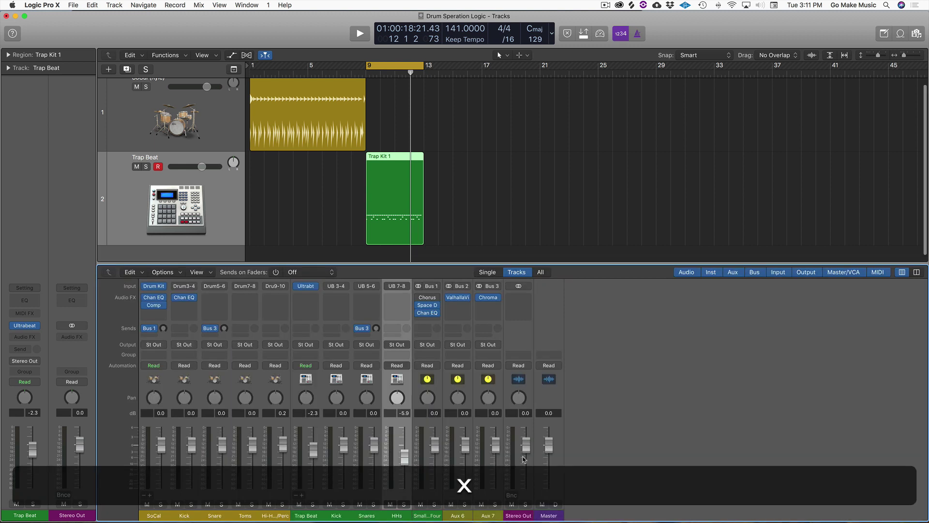
pyautogui.press('x')
pyautogui.click(428, 238)
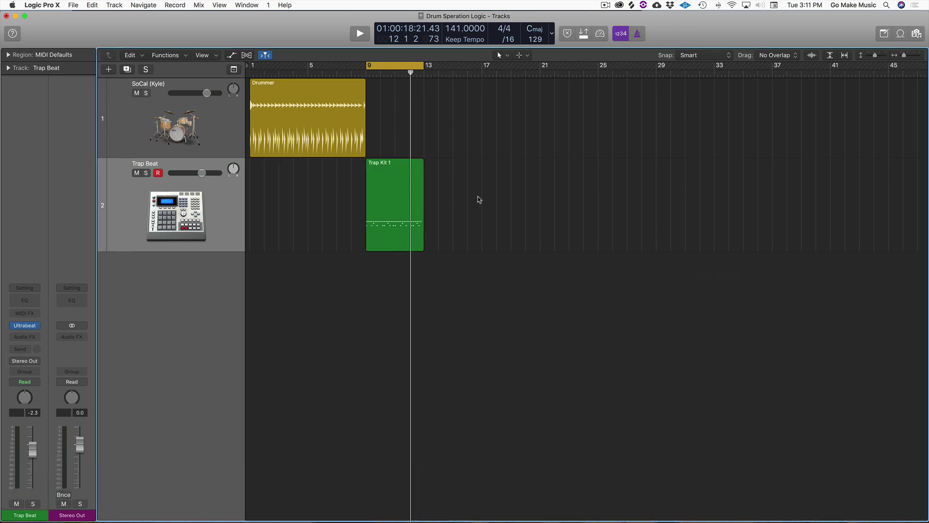
pyautogui.click(399, 191)
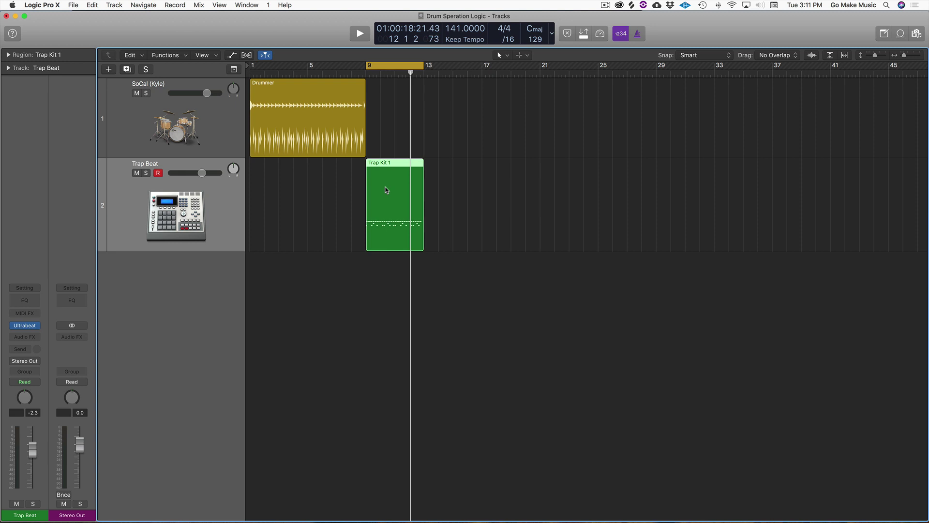
pyautogui.press('t')
pyautogui.press('Escape')
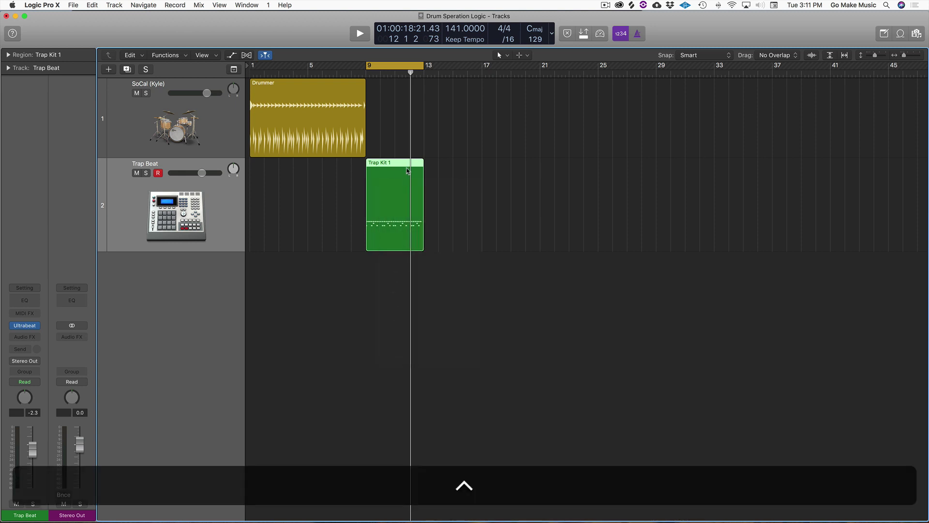
# - Bring up the Trap Kit 1 region's shortcut menu, dismiss it, and reopen its notes
pyautogui.rightClick(403, 170)
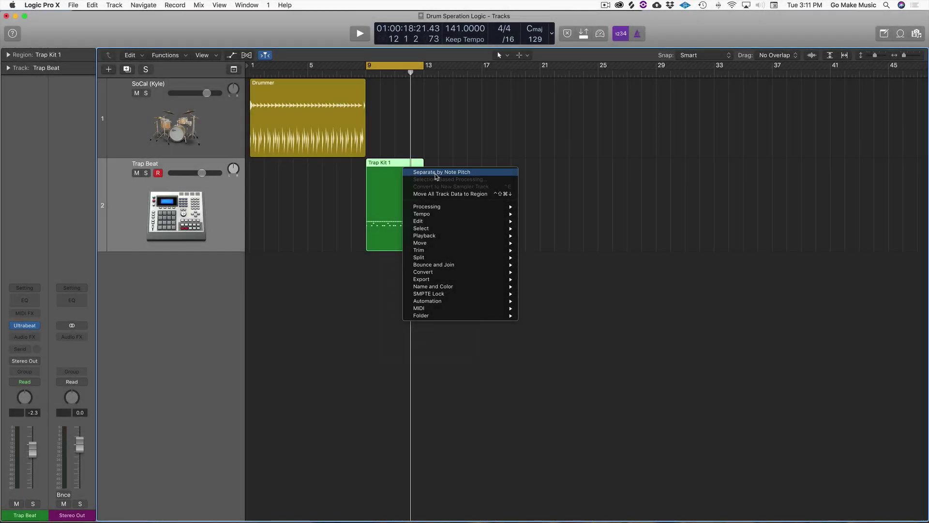
pyautogui.click(390, 179)
pyautogui.doubleClick(390, 179)
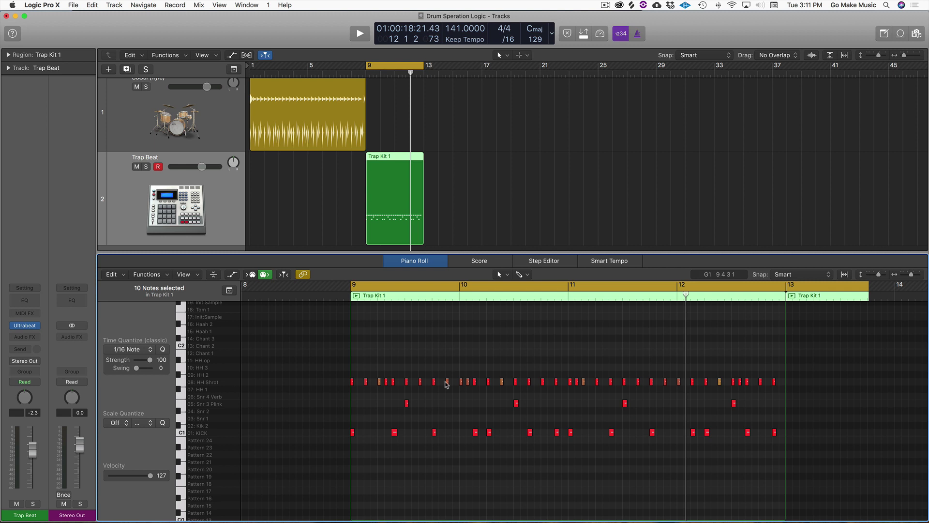
# - Hide the editors and apply Separate by Note Pitch to the Trap Kit 1 region
pyautogui.press('x')
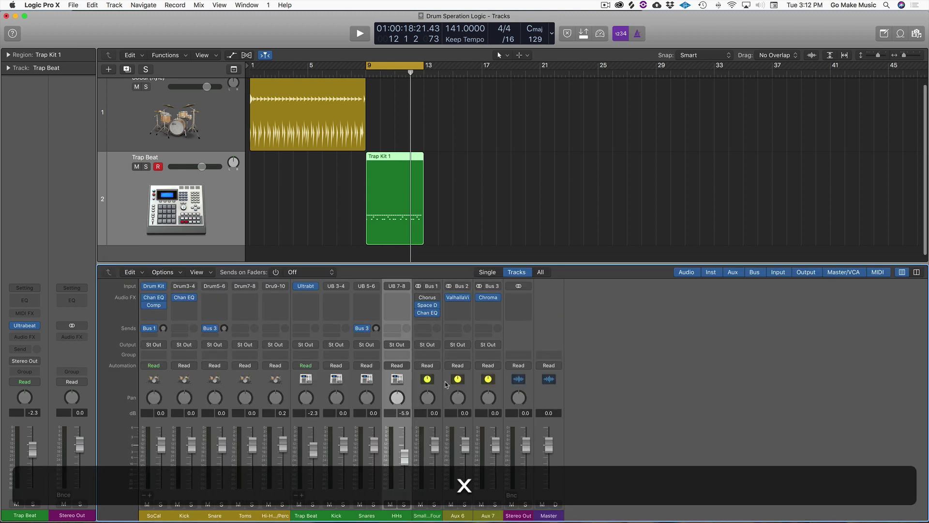
pyautogui.press('x')
pyautogui.rightClick(391, 181)
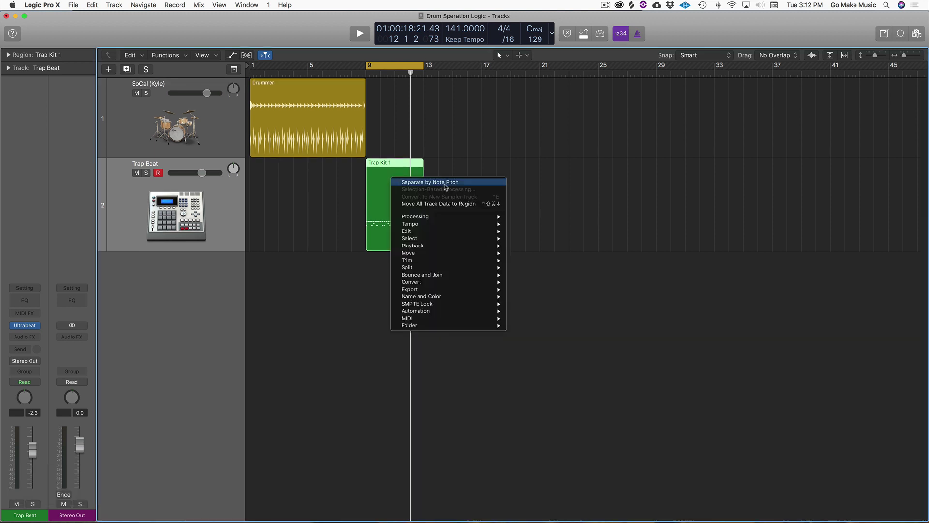
pyautogui.click(463, 187)
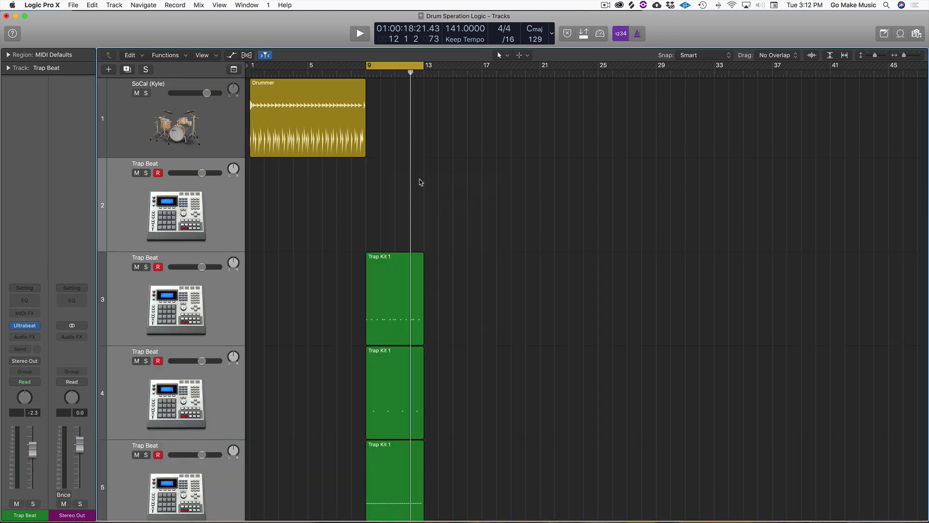
# - Shrink track heights to fit, then select each new region on tracks 3, 4 and 5
pyautogui.scroll(-1, 460, 383)
pyautogui.press('super+Up')
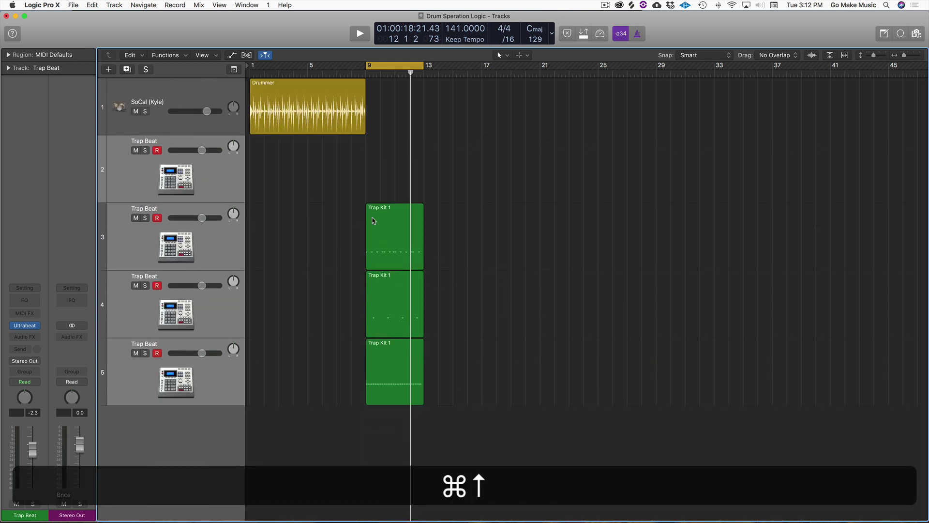
pyautogui.click(405, 239)
pyautogui.click(397, 306)
pyautogui.click(406, 374)
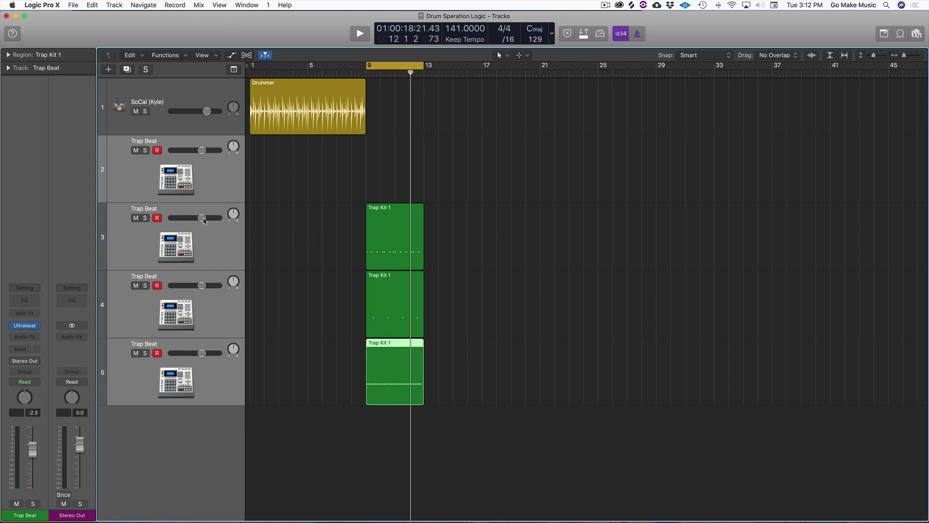
# - Convert the three drum loops to regions and mute track 5's bar 17 and 21 regions
pyautogui.moveTo(455, 373); pyautogui.dragTo(730, 267)
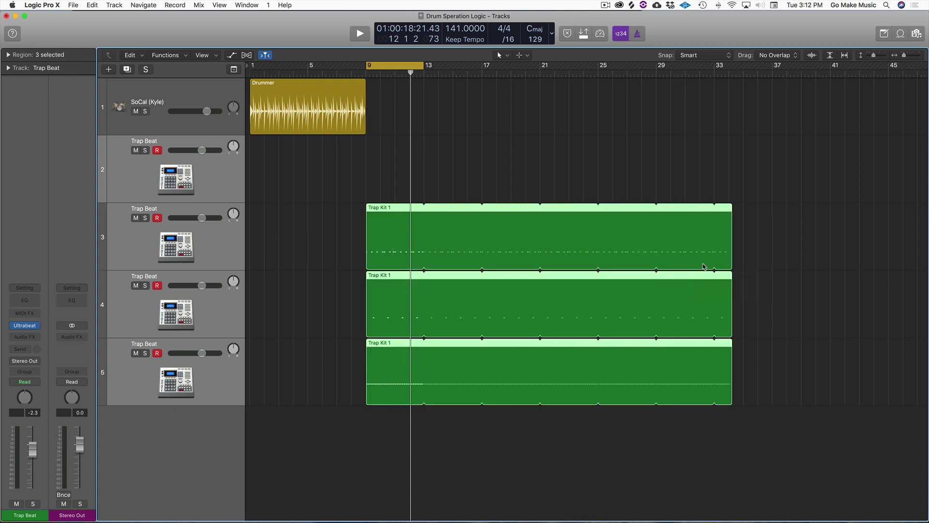
pyautogui.hotkey('ctrl', 'l')
pyautogui.click(789, 282)
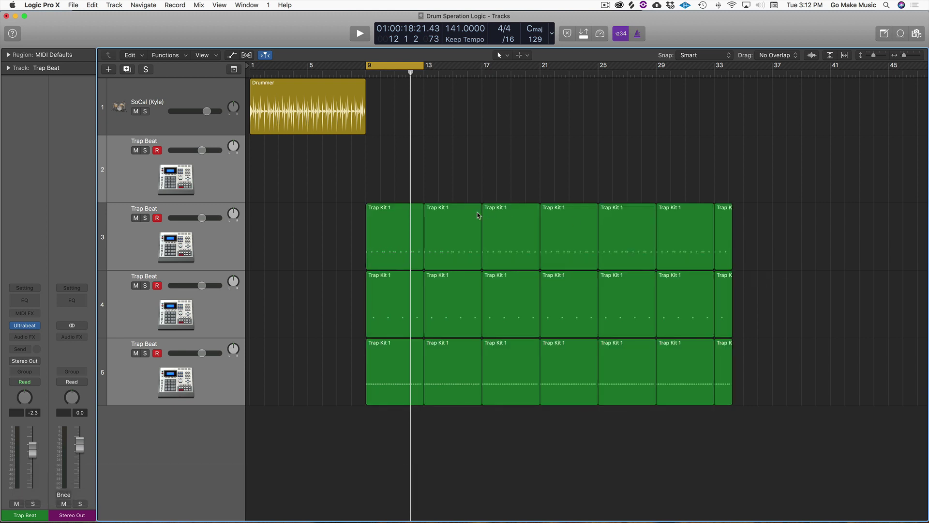
pyautogui.moveTo(576, 423); pyautogui.dragTo(523, 385)
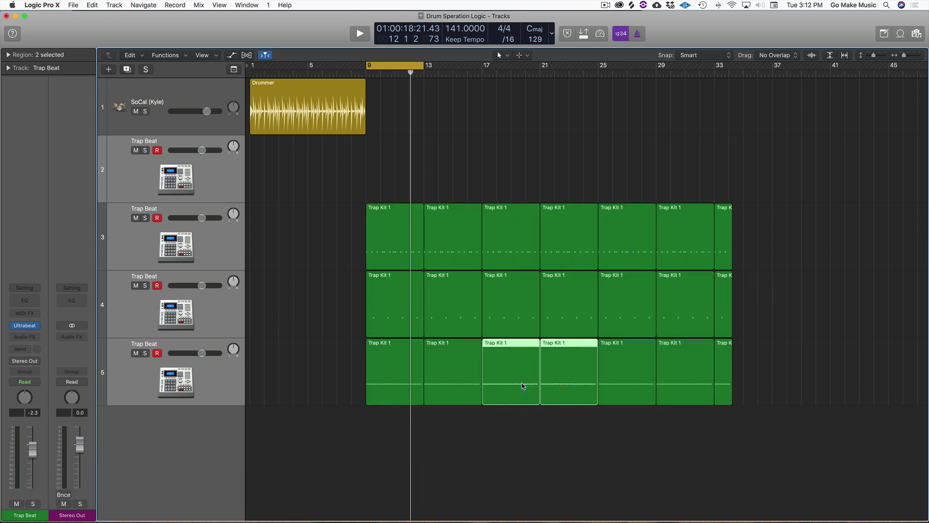
pyautogui.hotkey('ctrl', 'm')
# - Mute track 3's bar 25 and 29 regions and lower the Trap Beat volume to -3.8 dB
pyautogui.click(617, 289)
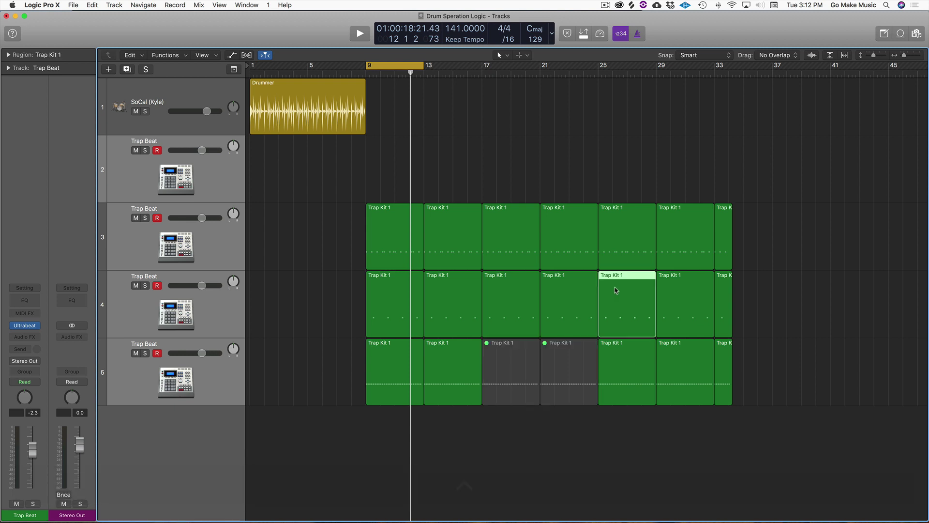
pyautogui.press('shift')
pyautogui.keyDown('shift'); pyautogui.click(681, 306); pyautogui.keyUp('shift')
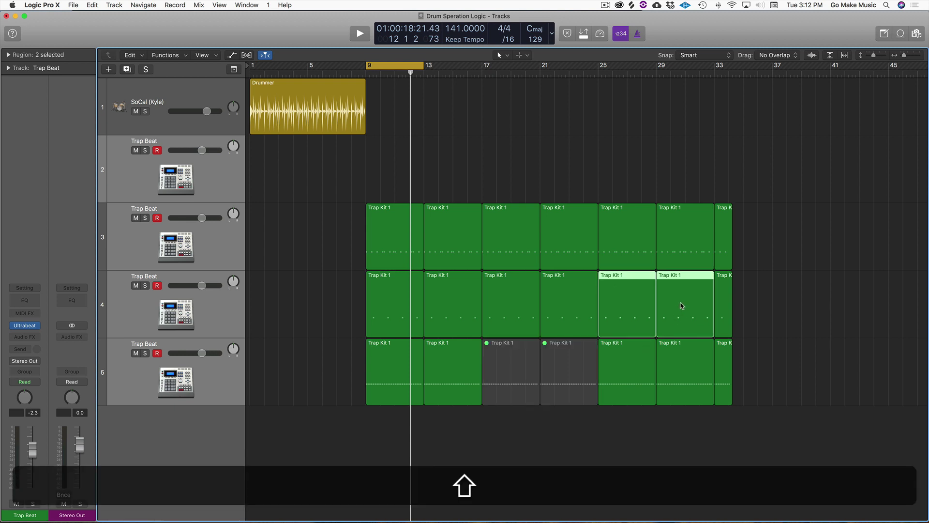
pyautogui.keyDown('shift'); pyautogui.click(686, 374); pyautogui.keyUp('shift')
pyautogui.keyDown('shift'); pyautogui.click(633, 374); pyautogui.keyUp('shift')
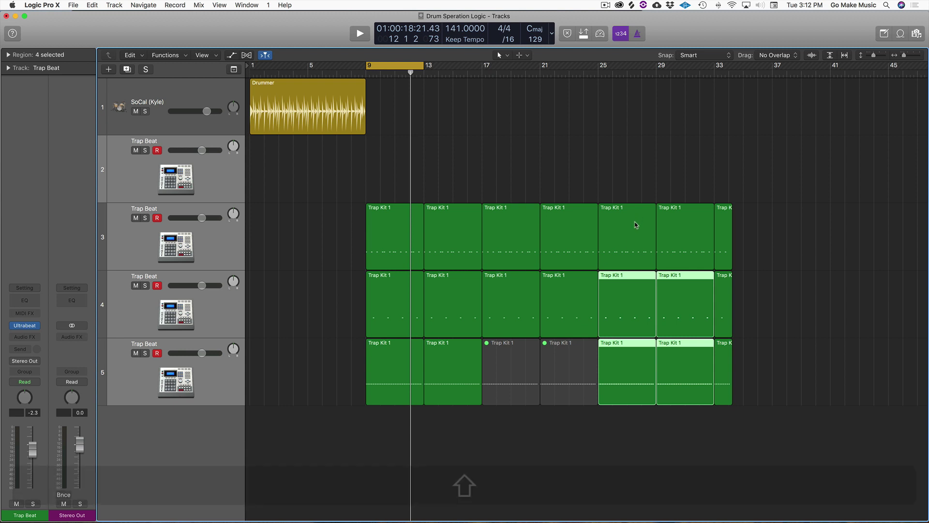
pyautogui.moveTo(605, 140); pyautogui.dragTo(694, 223)
pyautogui.hotkey('ctrl', 'm')
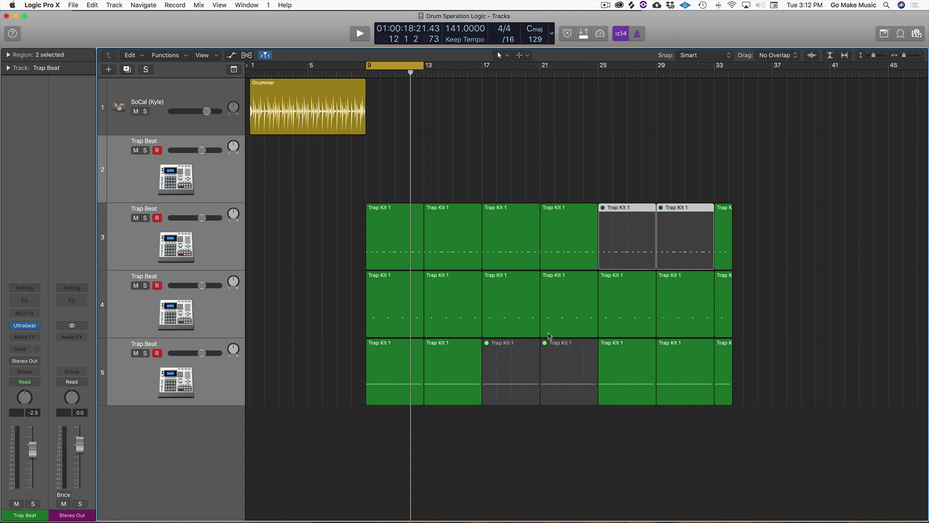
pyautogui.moveTo(203, 219); pyautogui.dragTo(233, 208)
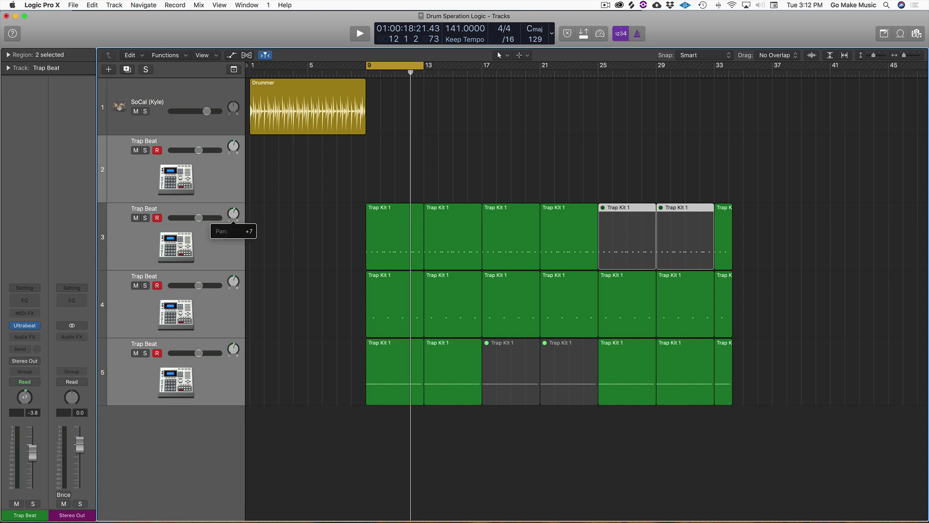
# - Centre track 3's pan, add empty Trap Beat tracks below track 2, and undo the extra one
pyautogui.keyDown('alt'); pyautogui.click(234, 213); pyautogui.keyUp('alt')
pyautogui.click(310, 232)
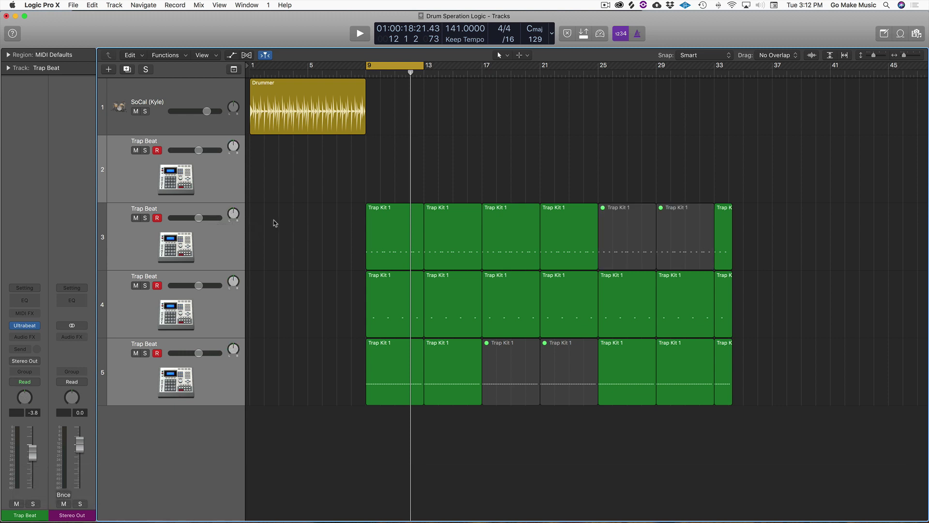
pyautogui.click(224, 180)
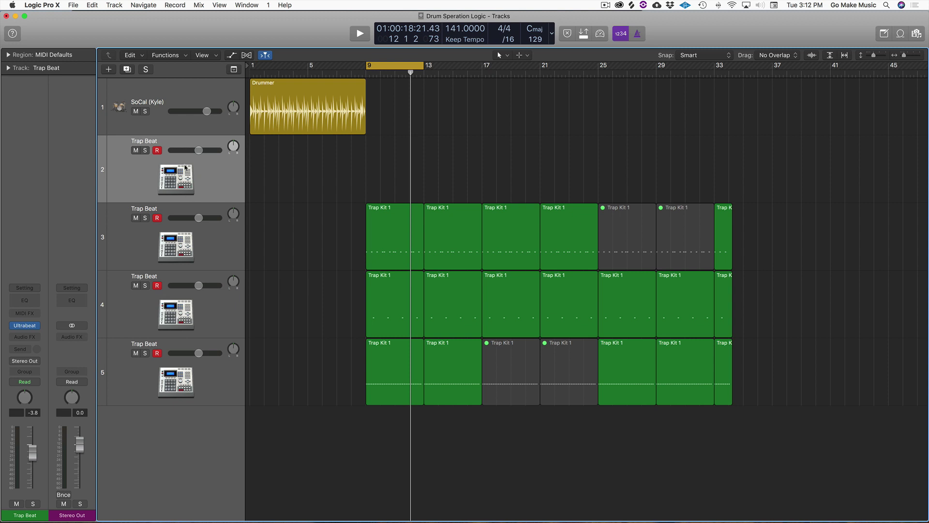
pyautogui.click(392, 222)
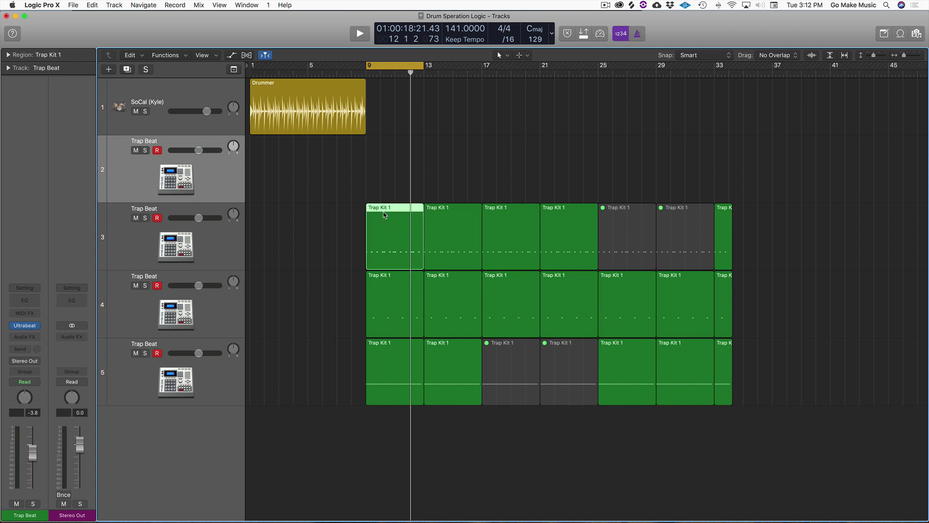
pyautogui.click(233, 182)
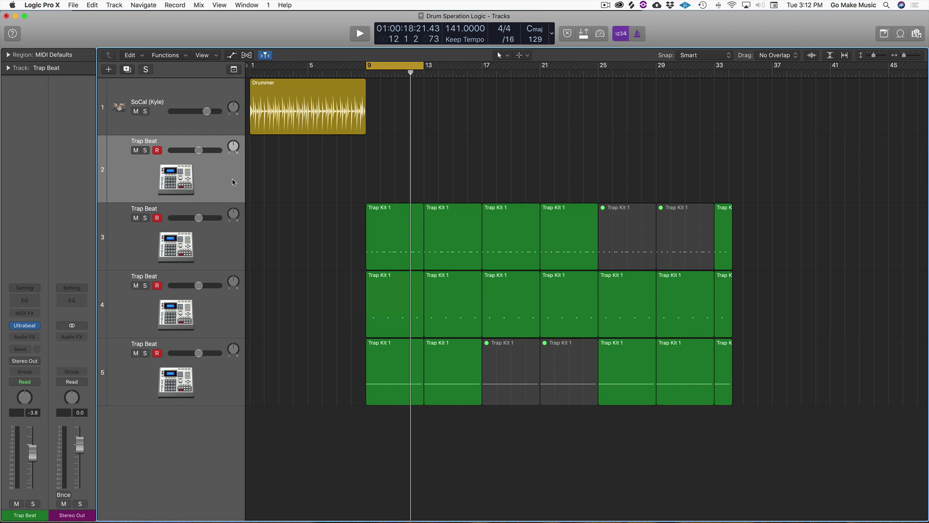
pyautogui.click(129, 72)
pyautogui.click(129, 72)
pyautogui.click(129, 72)
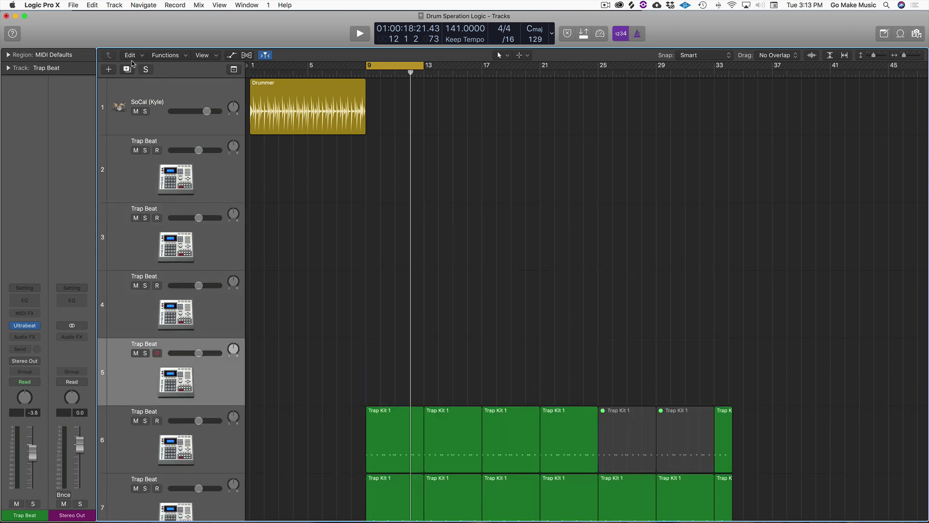
pyautogui.press('super+z')
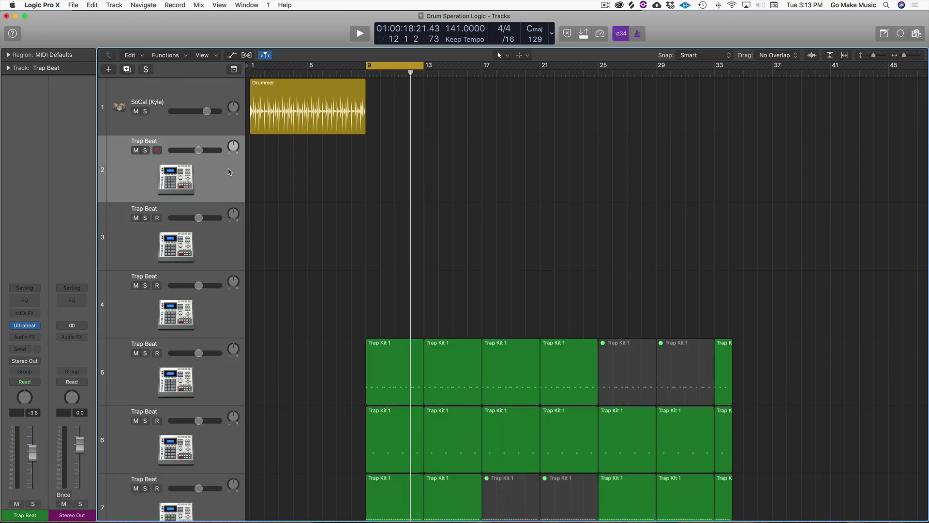
pyautogui.click(221, 253)
pyautogui.click(224, 310)
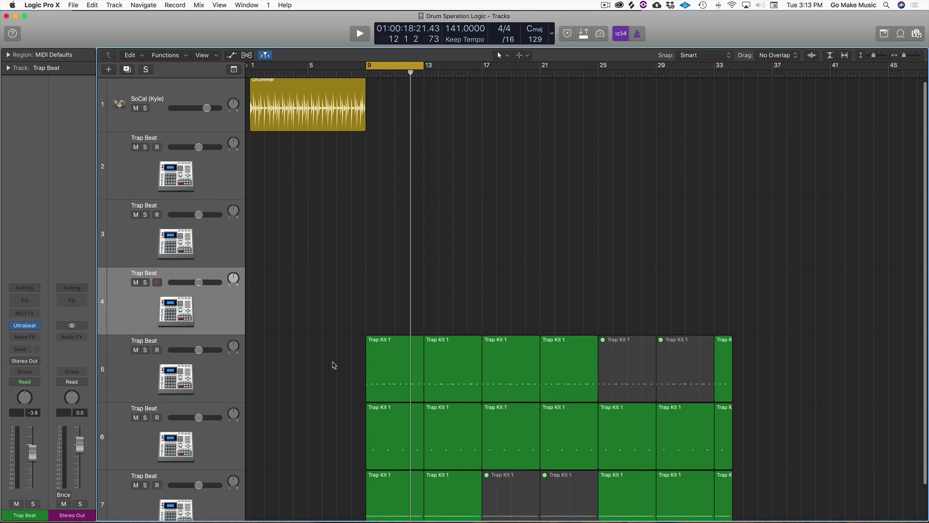
# - Move all 21 drum regions up onto tracks 2–4 and delete the empty tracks below
pyautogui.scroll(-1, 333, 359)
pyautogui.moveTo(333, 352); pyautogui.dragTo(404, 485)
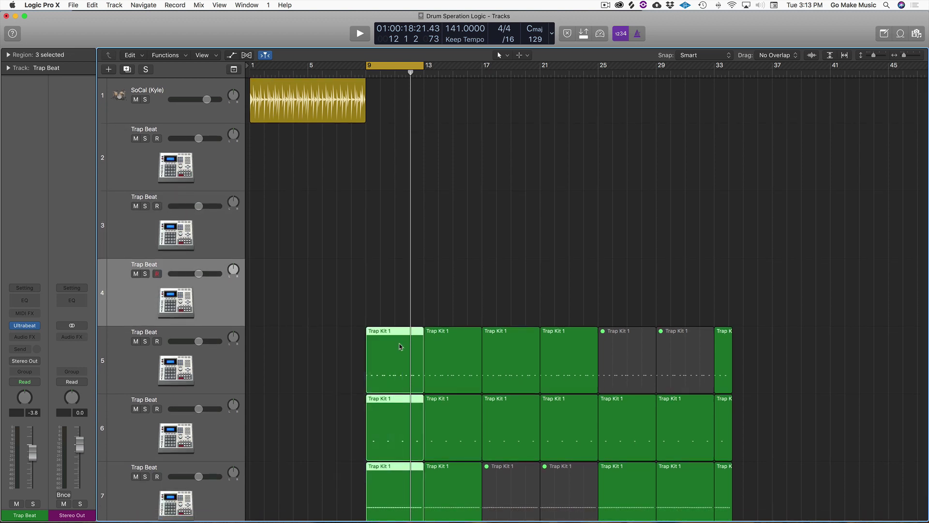
pyautogui.moveTo(317, 325); pyautogui.dragTo(896, 501)
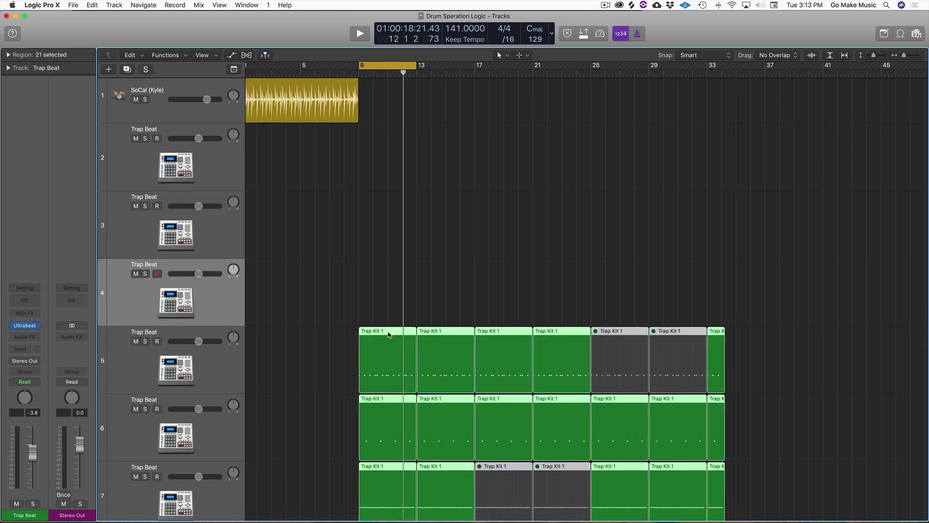
pyautogui.moveTo(389, 334); pyautogui.dragTo(394, 181)
pyautogui.click(252, 358)
pyautogui.click(201, 370)
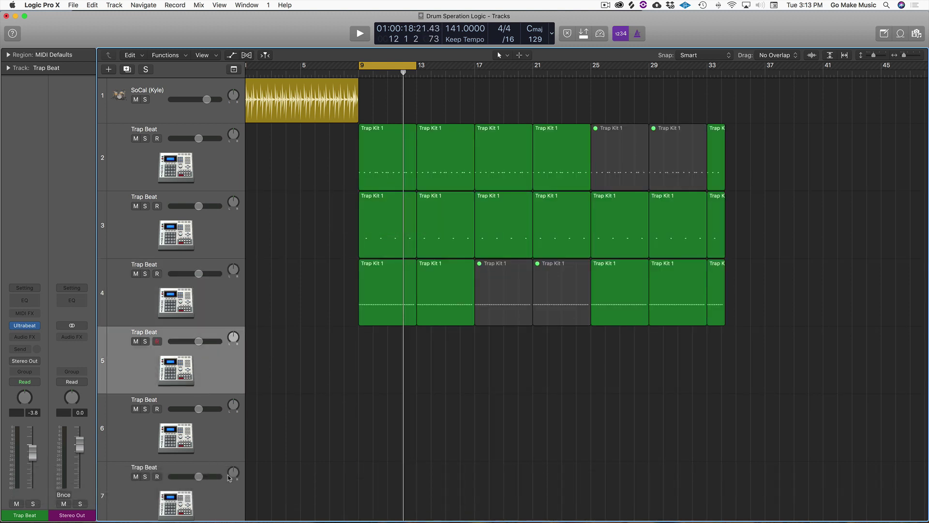
pyautogui.scroll(-1, 229, 477)
pyautogui.hotkey('shift', 'BackSpace')
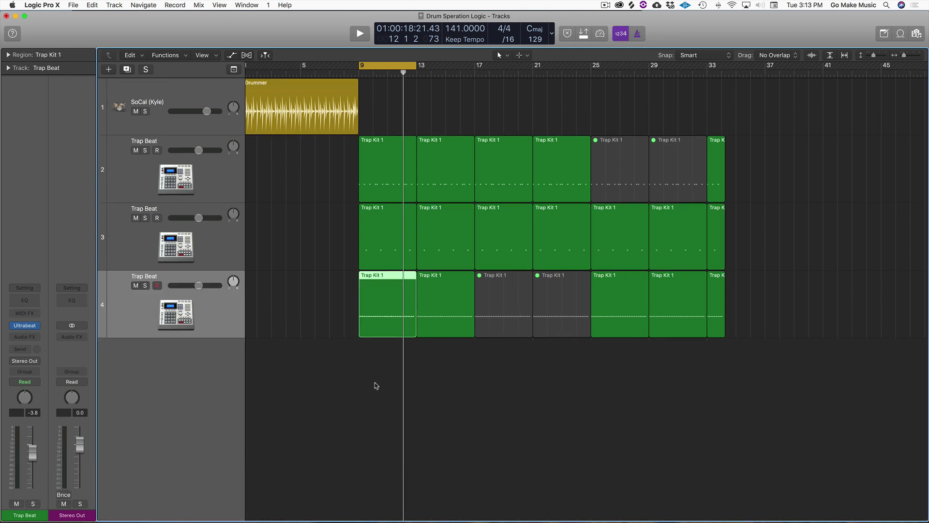
# - Pan the first Trap Beat track slightly left and mute track 3's first two regions
pyautogui.moveTo(233, 146); pyautogui.dragTo(204, 150)
pyautogui.moveTo(358, 234); pyautogui.dragTo(458, 234)
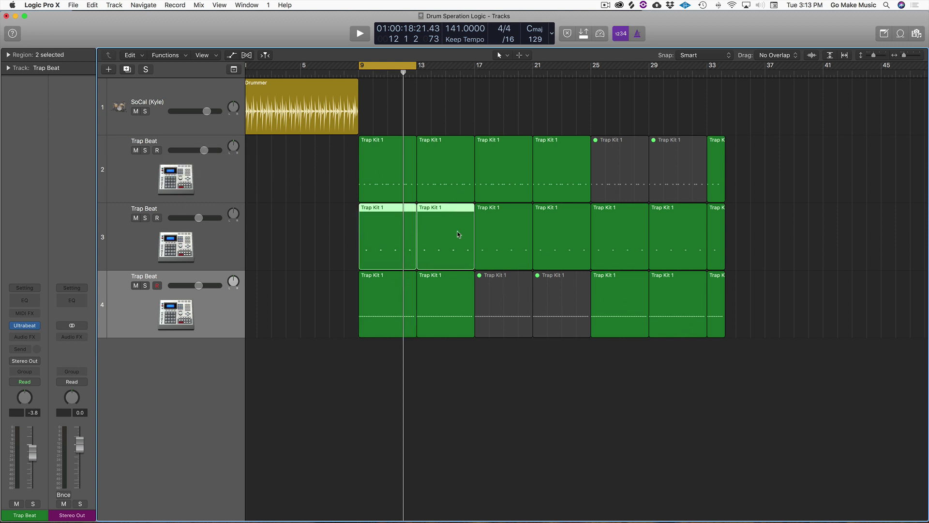
pyautogui.hotkey('ctrl', 'm')
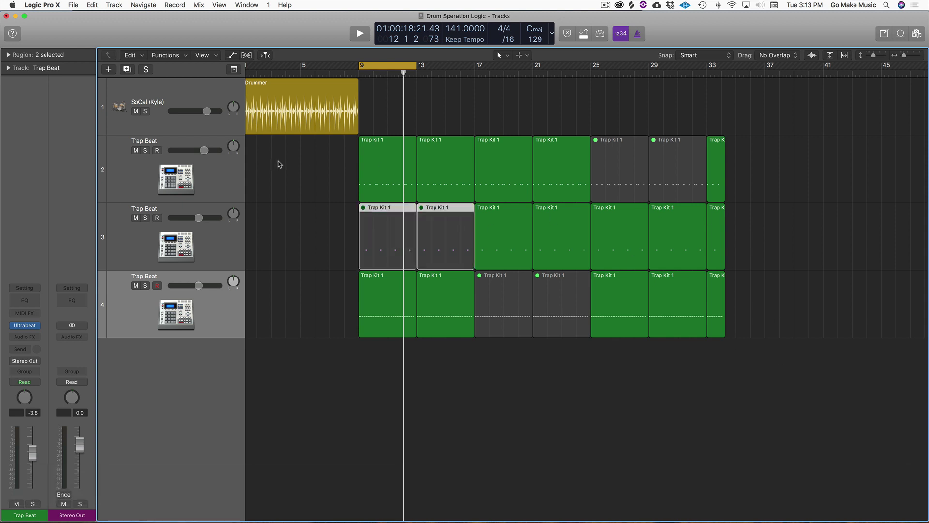
# - Group the three drum tracks into a summing stack, then collapse and expand it
pyautogui.moveTo(299, 163); pyautogui.dragTo(758, 343)
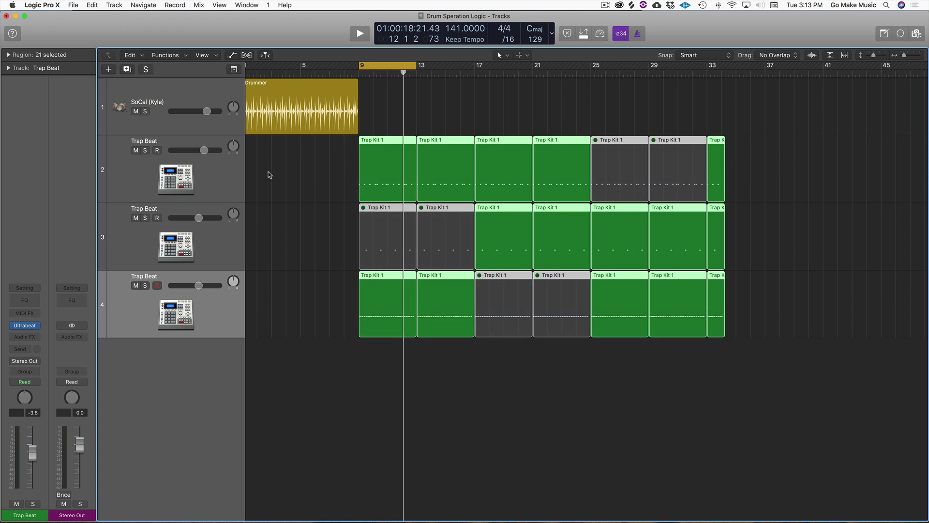
pyautogui.keyDown('shift'); pyautogui.click(141, 171); pyautogui.keyUp('shift')
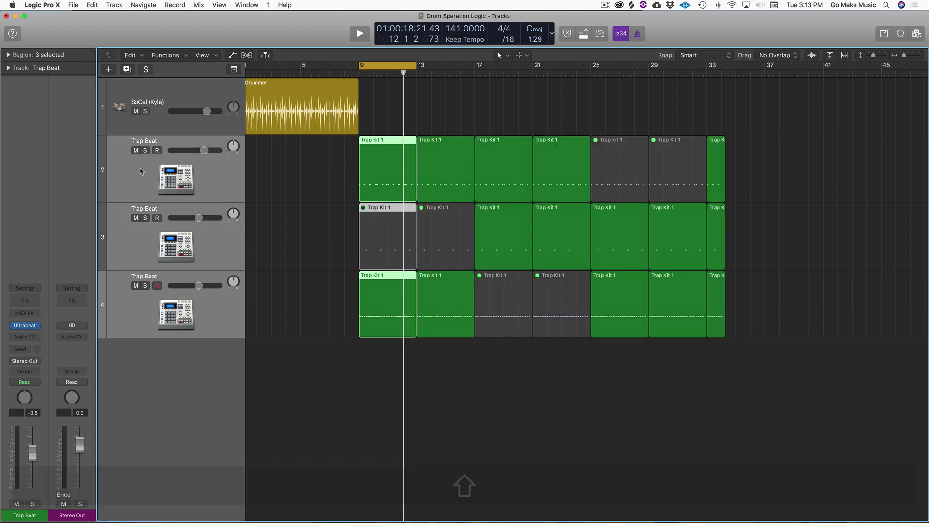
pyautogui.press('shift+cmd+d')
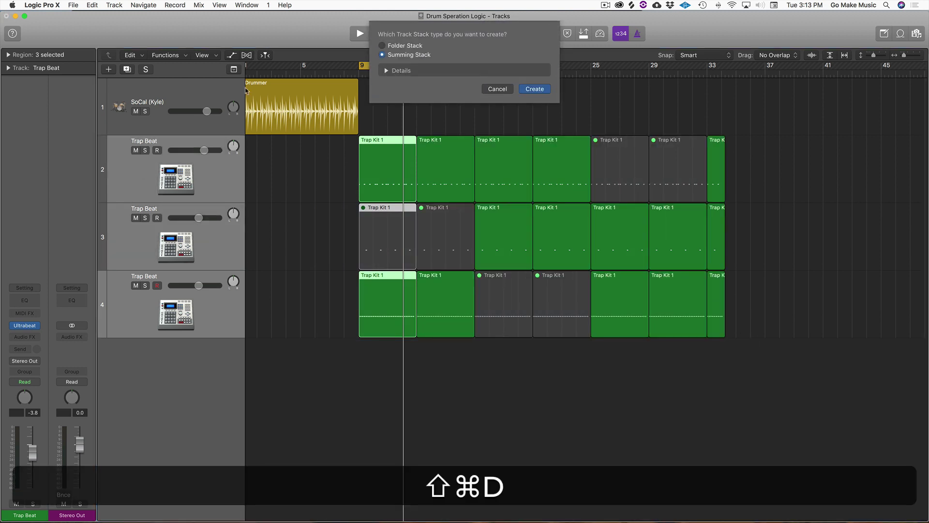
pyautogui.click(535, 89)
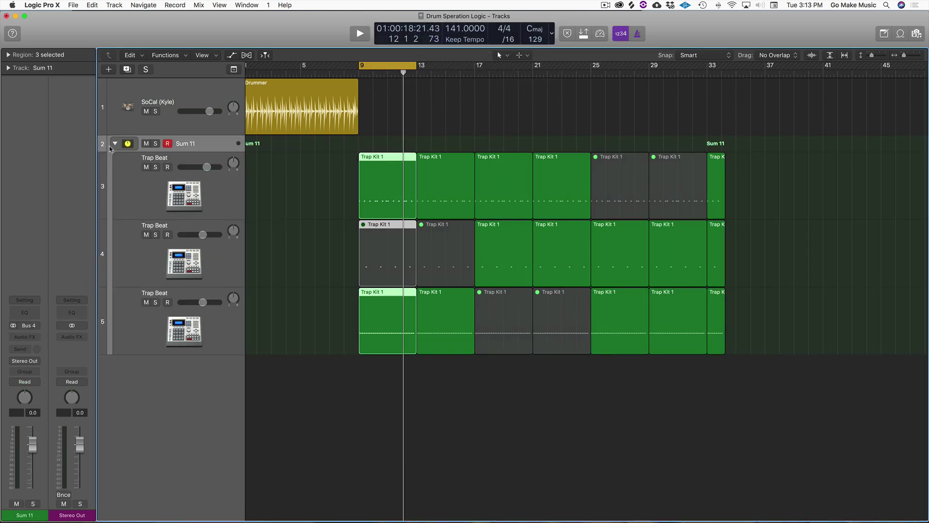
pyautogui.click(114, 144)
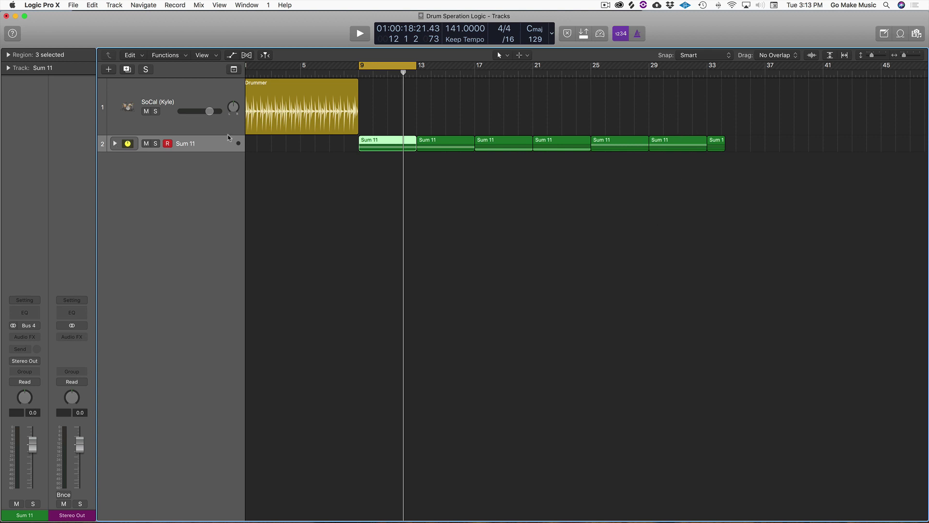
pyautogui.click(115, 144)
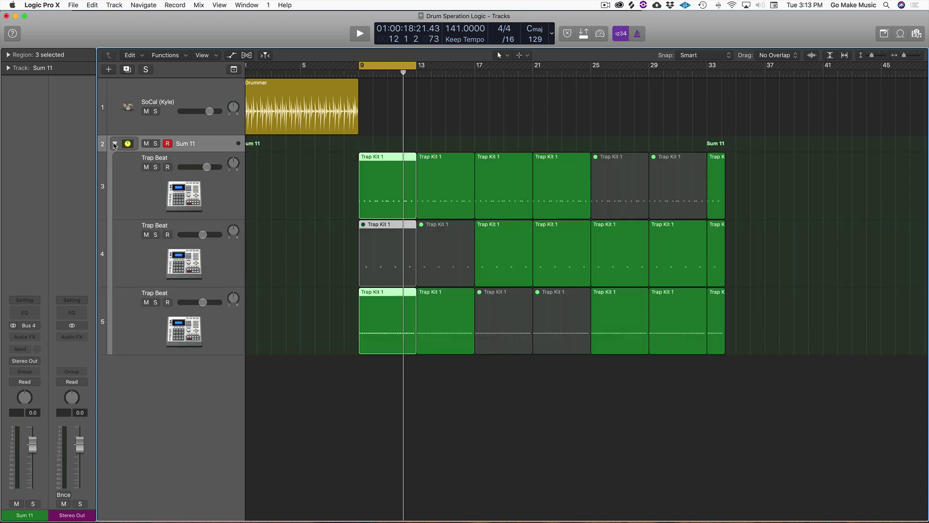
# - Undo the summing stack and unmute the muted regions on tracks 2, 3 and 4
pyautogui.press('super+z')
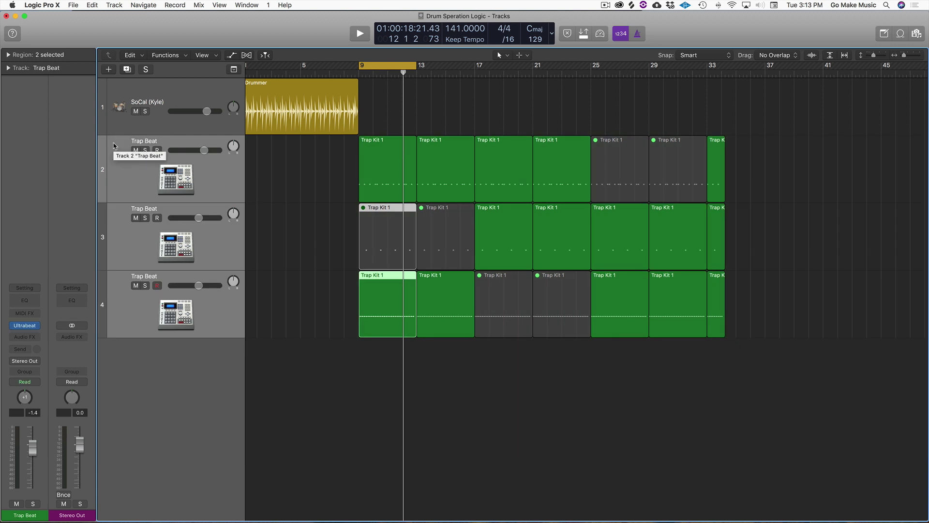
pyautogui.moveTo(293, 218); pyautogui.dragTo(445, 243)
pyautogui.hotkey('ctrl', 'm')
pyautogui.click(681, 164)
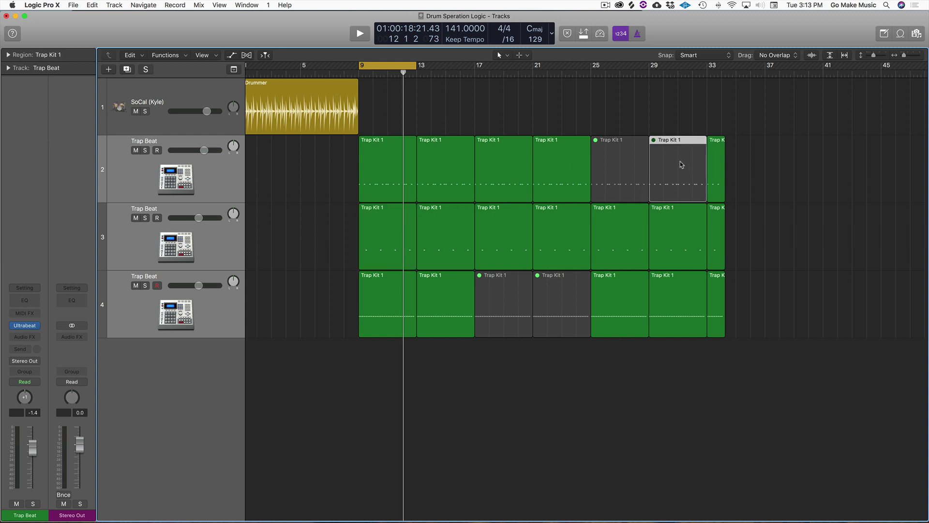
pyautogui.keyDown('shift'); pyautogui.click(631, 162); pyautogui.keyUp('shift')
pyautogui.hotkey('ctrl', 'm')
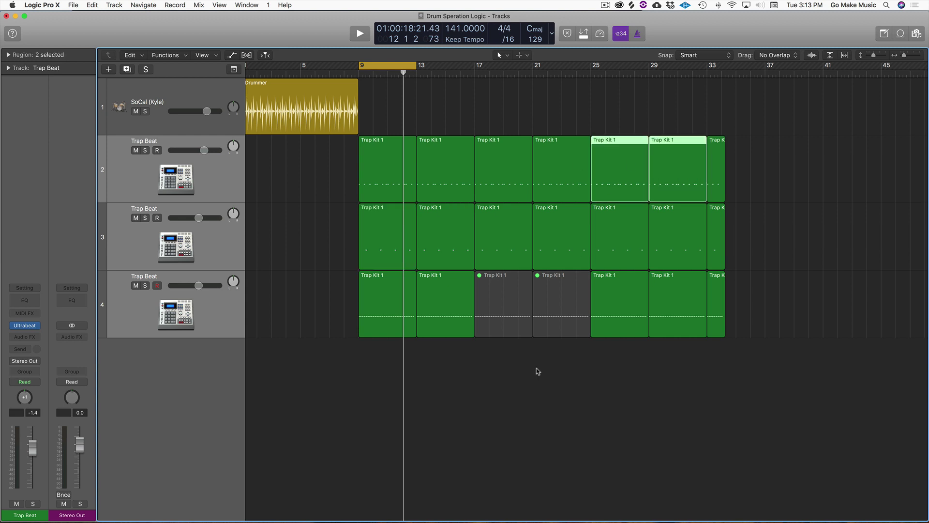
pyautogui.moveTo(564, 372); pyautogui.dragTo(509, 312)
pyautogui.hotkey('ctrl', 'm')
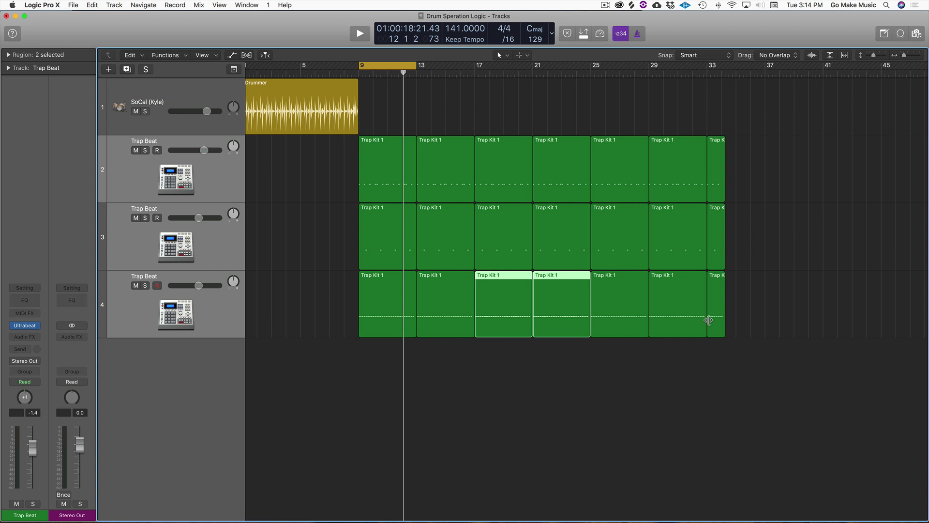
# - Select all drum regions from bar 13 onward, leaving the bar-9 regions out
pyautogui.click(296, 260)
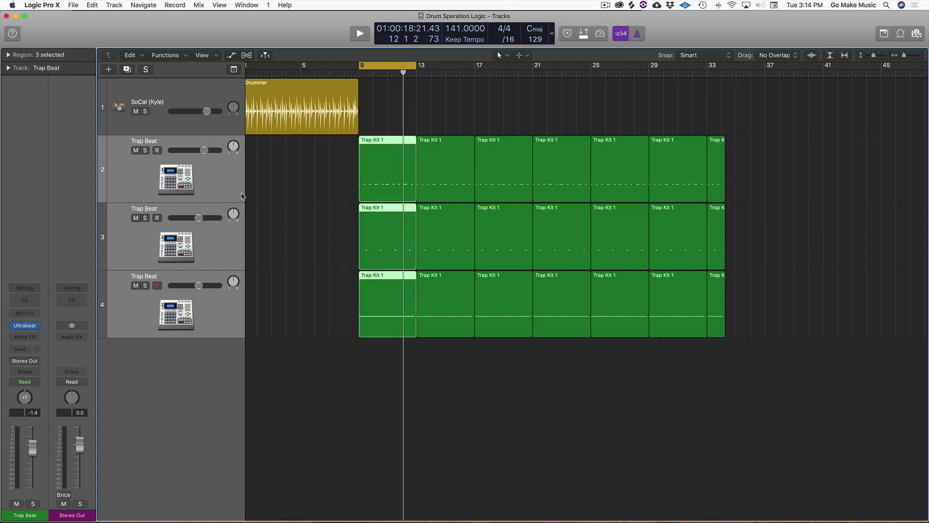
pyautogui.click(242, 196)
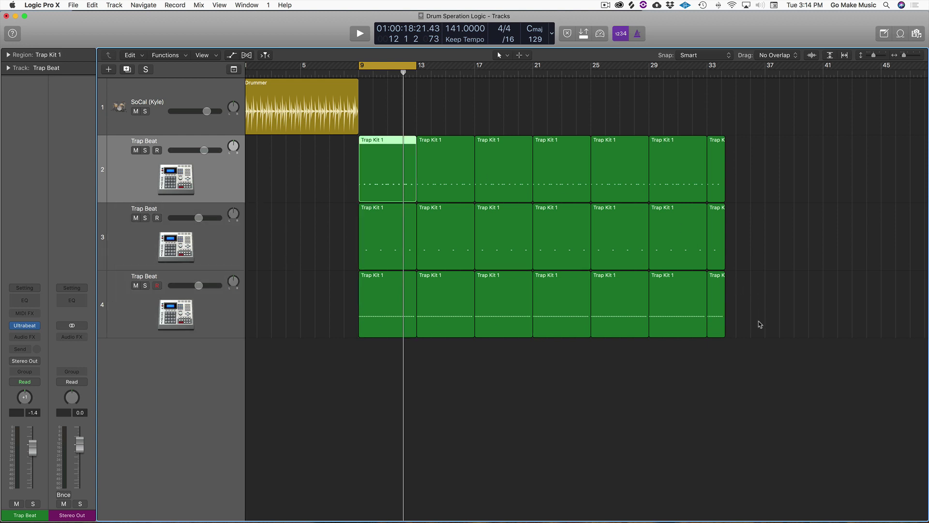
pyautogui.moveTo(762, 334); pyautogui.dragTo(463, 148)
# - Delete the regions after bar 9 and zoom the timeline in around bar 9
pyautogui.press('Delete')
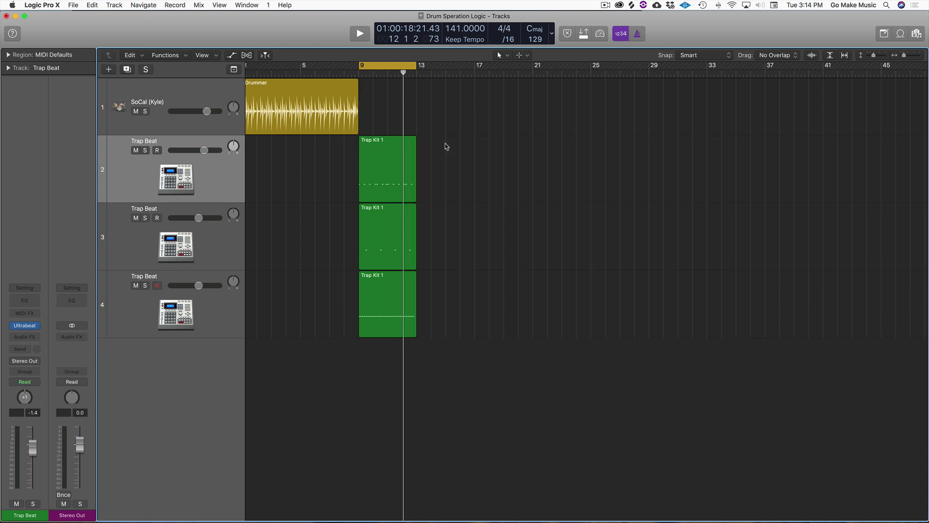
pyautogui.press('super+Right')
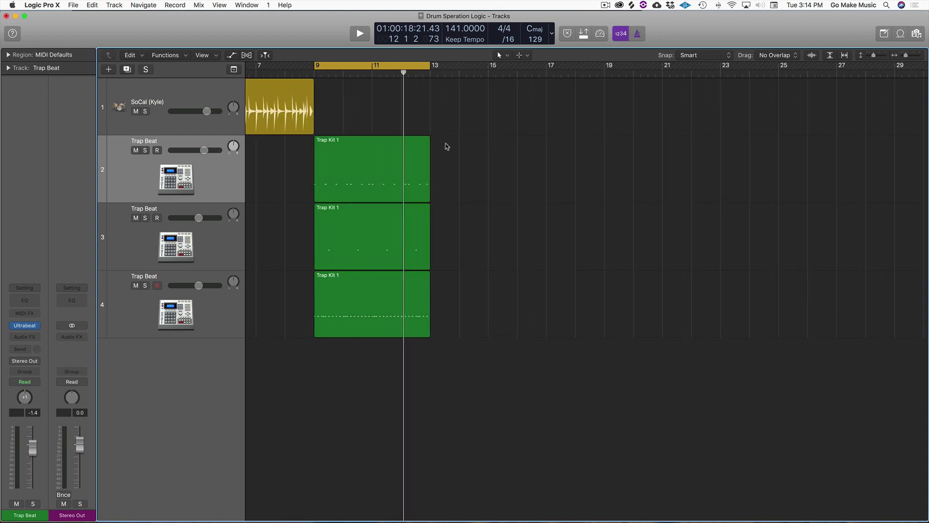
pyautogui.hscroll(-4, 446, 146)
# - Bounce track 2's first region in place to a new Kick track, muting the source
pyautogui.click(454, 152)
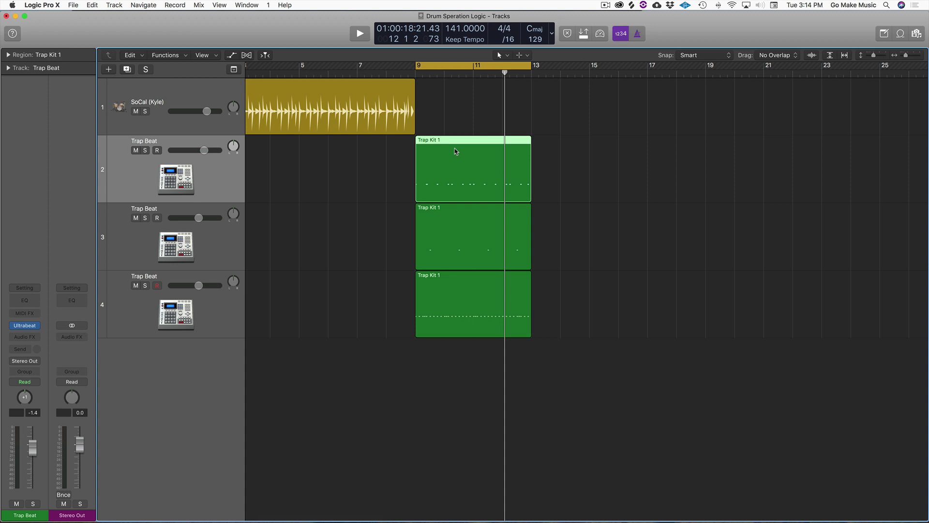
pyautogui.hotkey('ctrl', 'b')
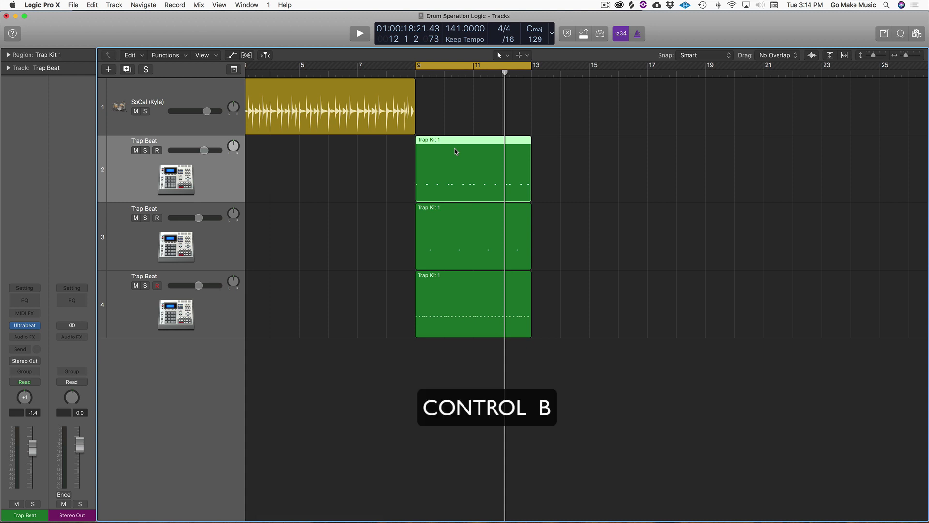
pyautogui.hotkey('ctrl', 'b')
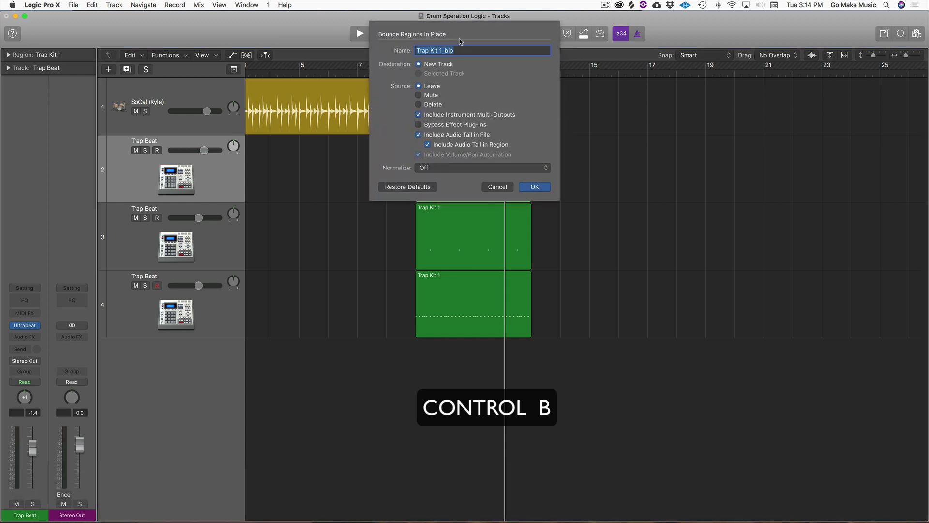
pyautogui.write('Kick')
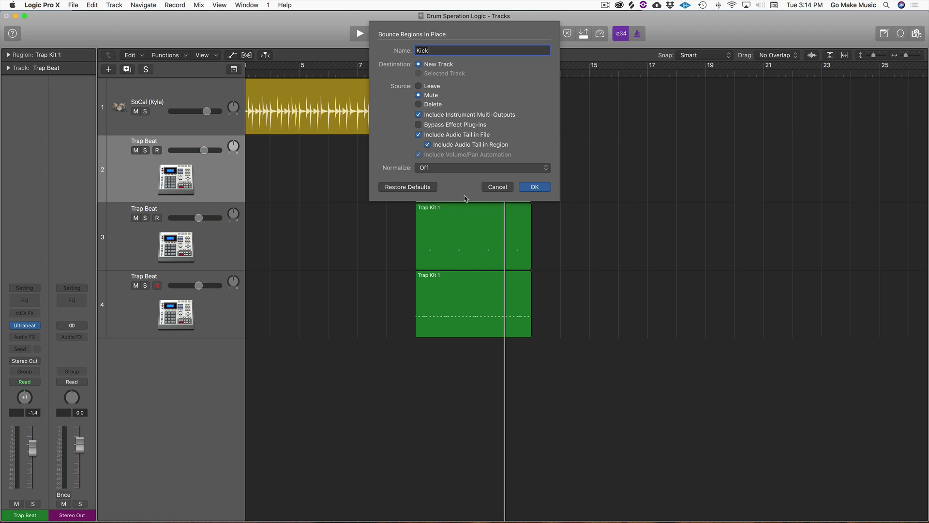
pyautogui.click(535, 188)
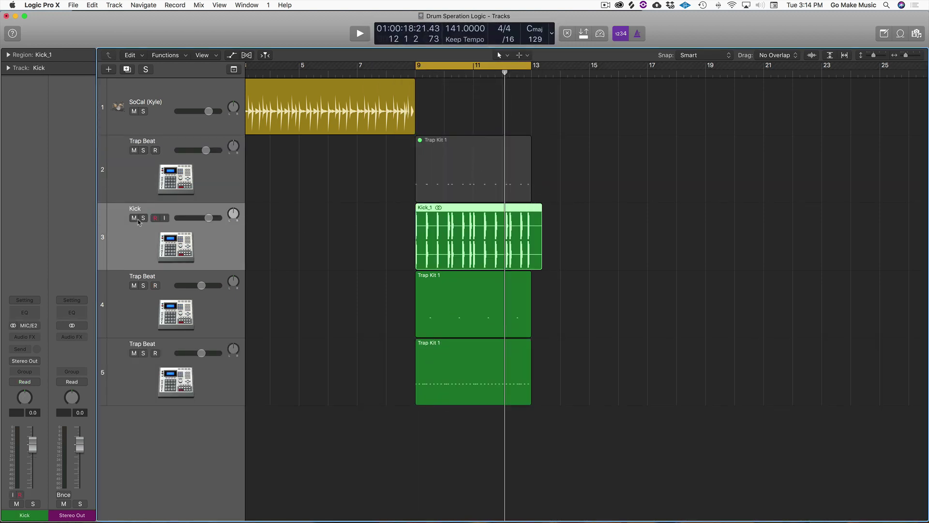
# - Bounce the track 4 and track 6 Trap Kit regions in place to new tracks named Snare and HH
pyautogui.click(459, 293)
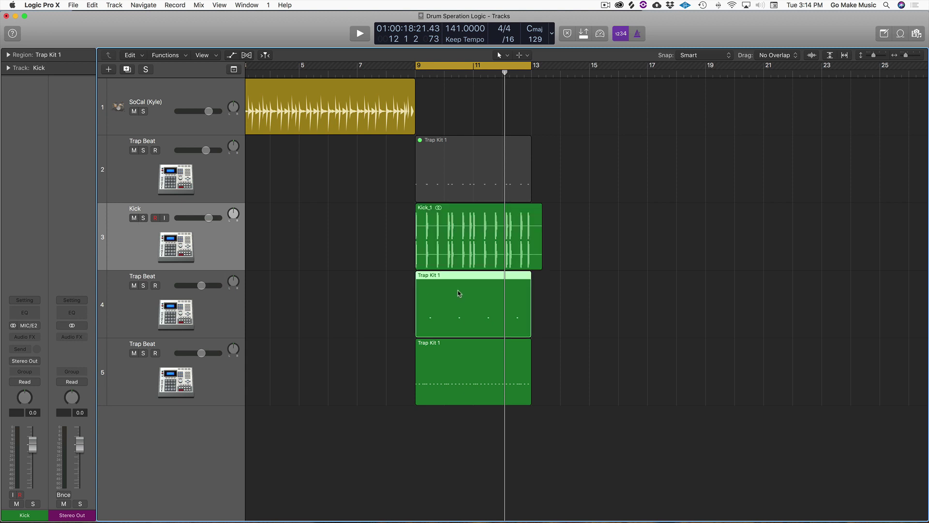
pyautogui.hotkey('ctrl', 'b')
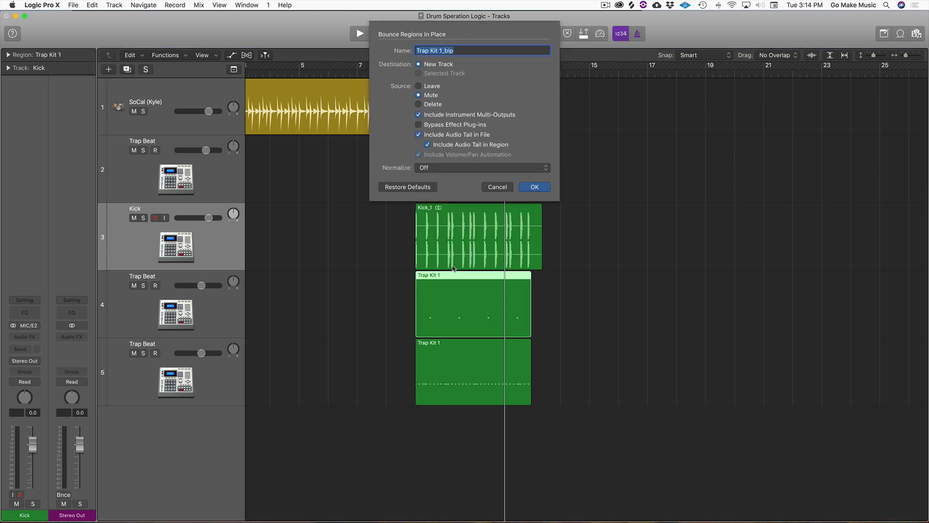
pyautogui.write('Snare')
pyautogui.press('Return')
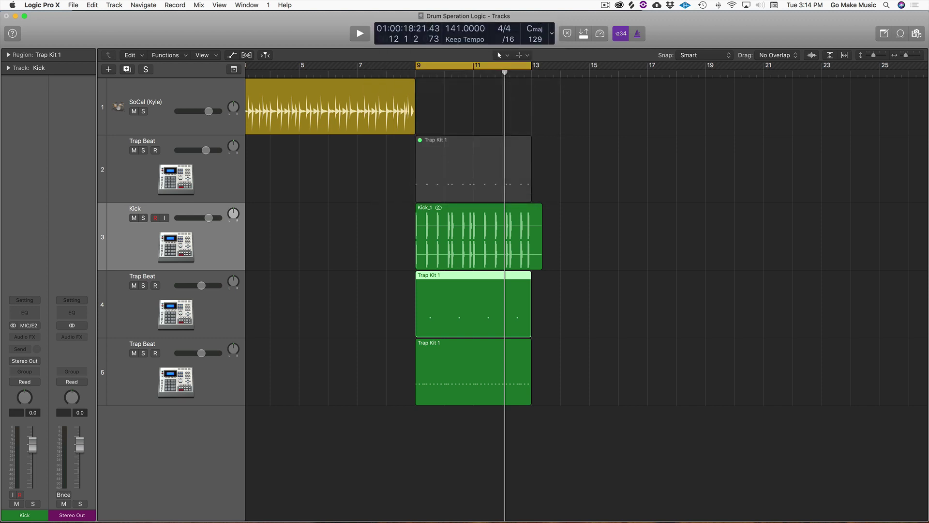
pyautogui.click(472, 430)
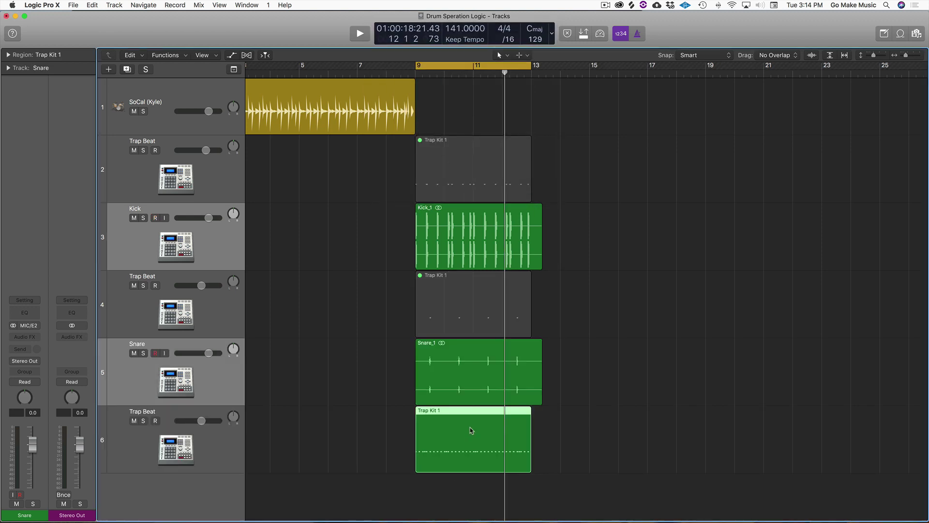
pyautogui.hotkey('ctrl', 'b')
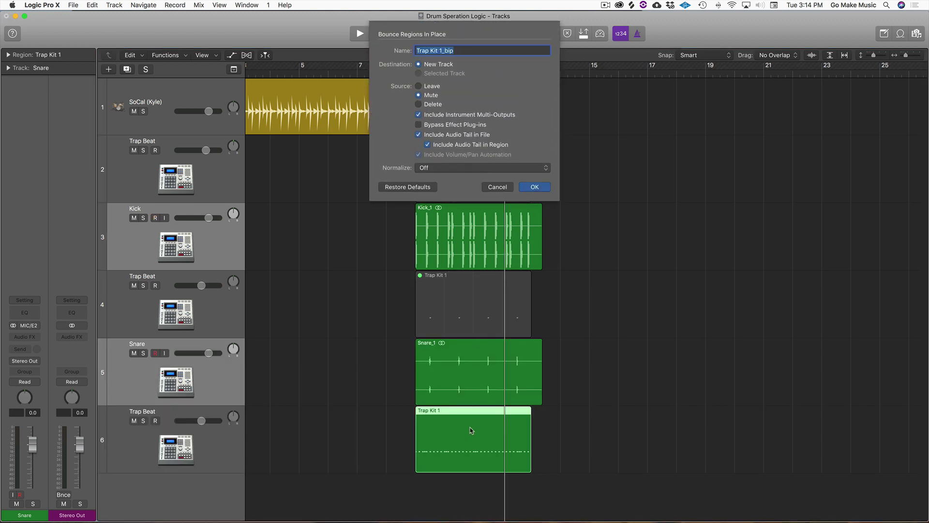
pyautogui.write('HH')
pyautogui.press('Return')
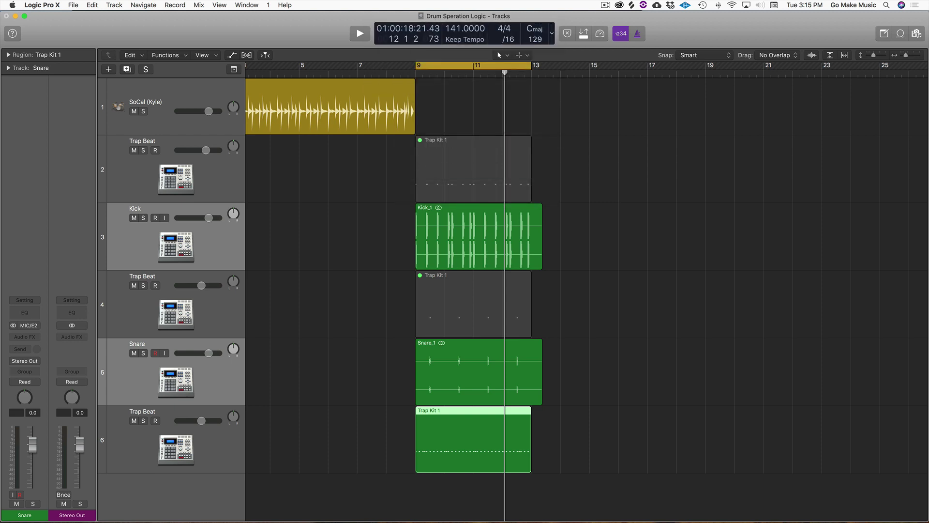
# - Move the Trap Beat MIDI tracks together above the Kick track
pyautogui.click(313, 309)
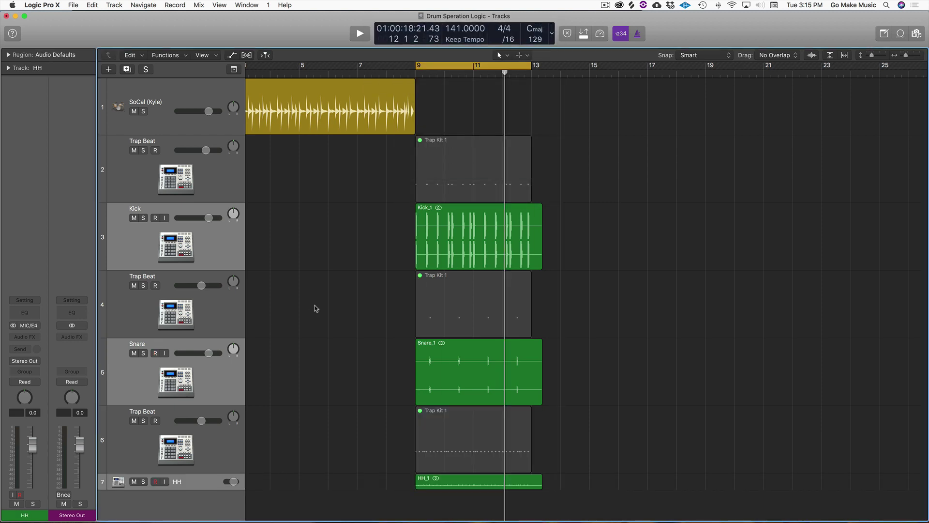
pyautogui.click(217, 170)
pyautogui.keyDown('shift'); pyautogui.click(221, 311); pyautogui.keyUp('shift')
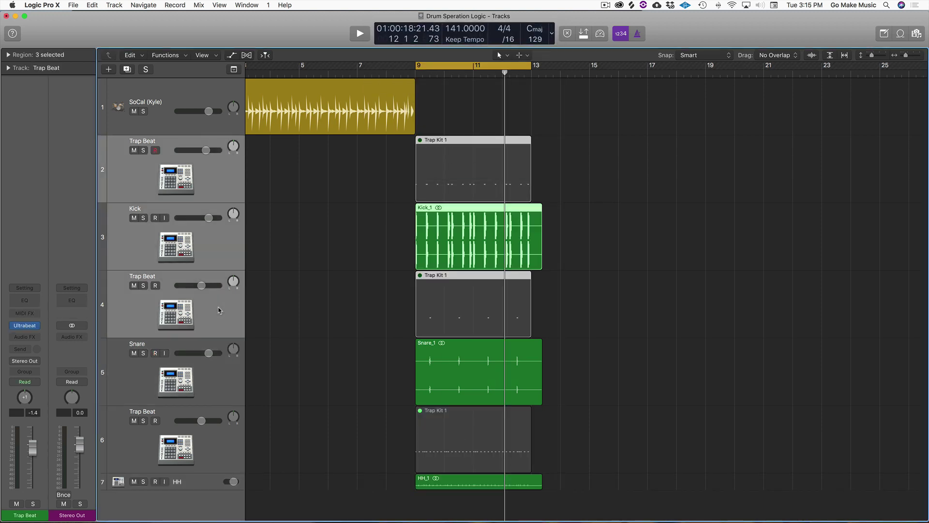
pyautogui.click(286, 304)
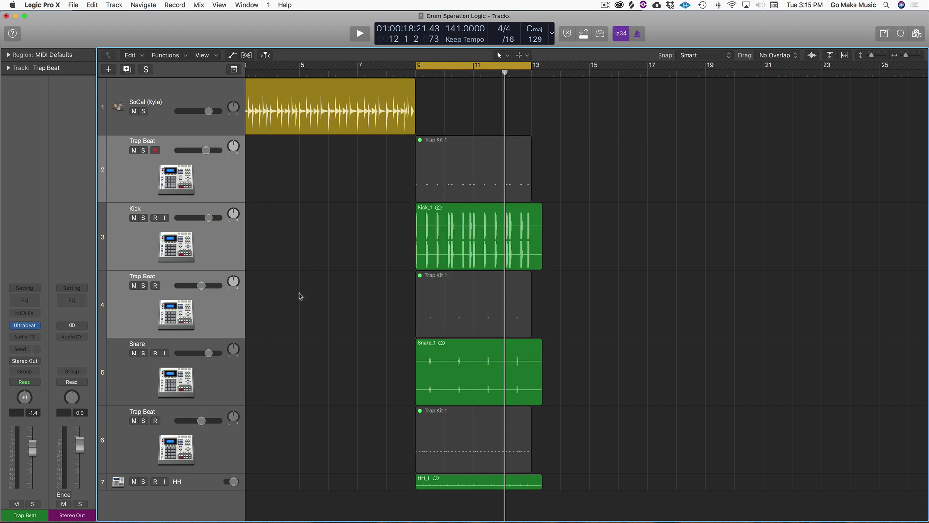
pyautogui.moveTo(224, 317); pyautogui.dragTo(223, 289)
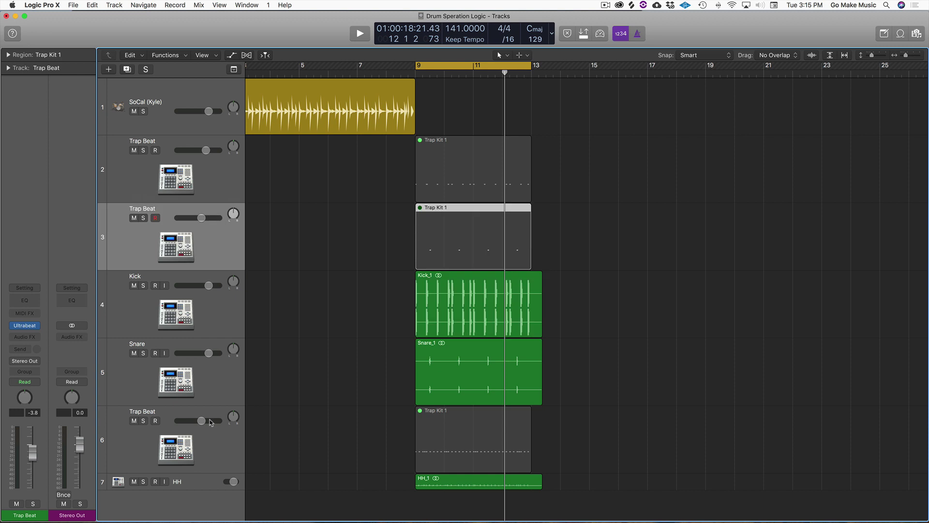
pyautogui.moveTo(215, 429); pyautogui.dragTo(218, 285)
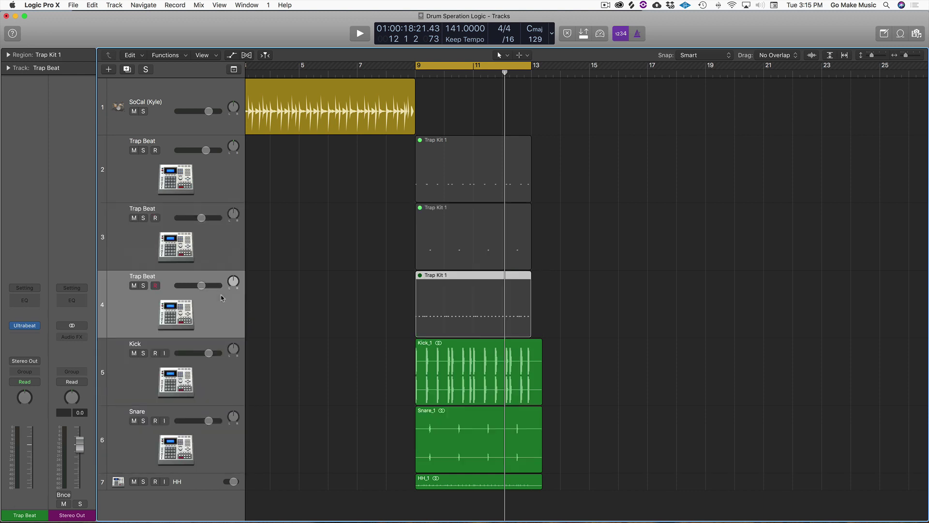
# - Show the track hide buttons and mark the three Trap Beat tracks for hiding
pyautogui.keyDown('shift'); pyautogui.click(135, 168); pyautogui.keyUp('shift')
pyautogui.press('h')
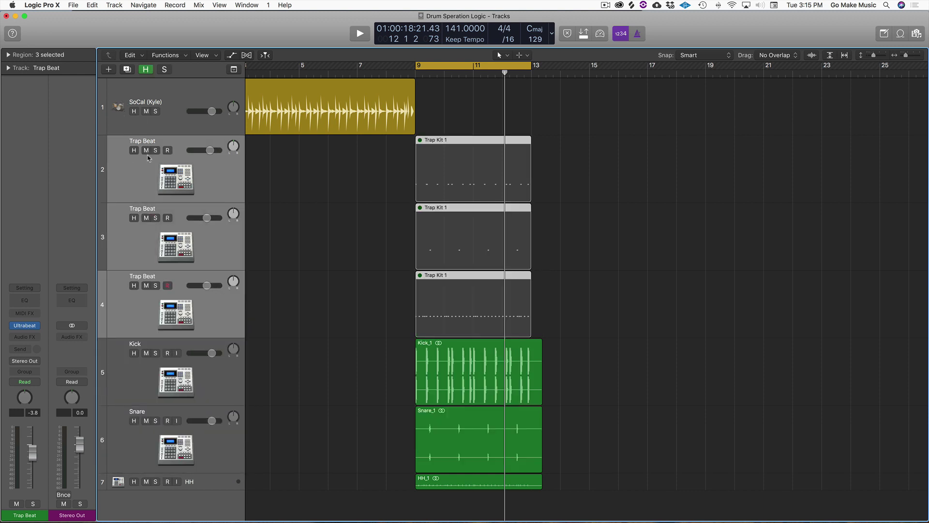
pyautogui.moveTo(134, 153); pyautogui.dragTo(131, 285)
# - Hide the marked Trap Beat tracks and make the HH track taller
pyautogui.press('h')
pyautogui.click(286, 168)
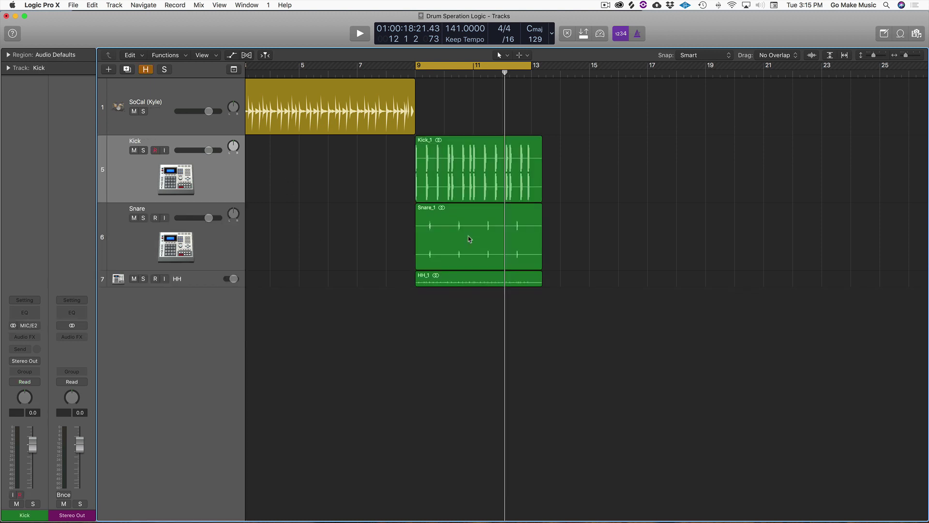
pyautogui.moveTo(166, 288); pyautogui.dragTo(167, 333)
# - Play from bar 9 and zoom in on the Kick, Snare and HH audio regions
pyautogui.press('space')
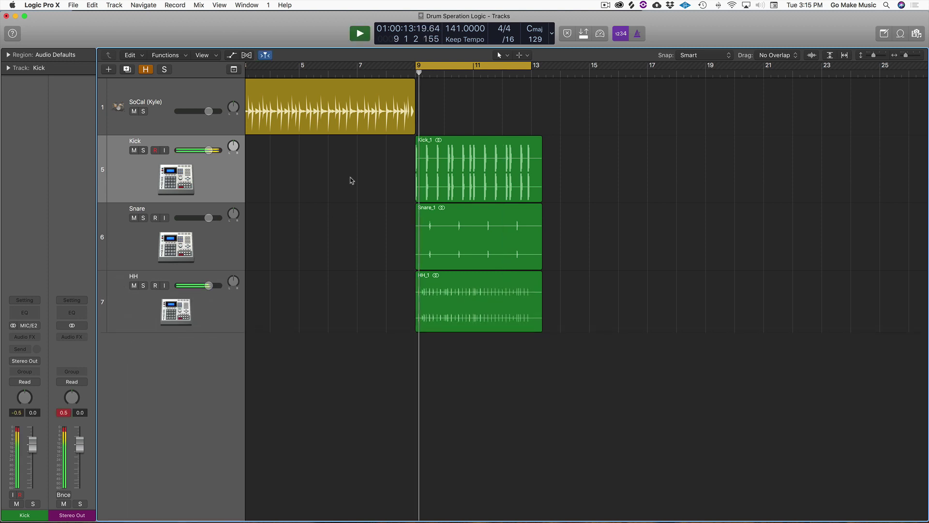
pyautogui.press('space')
pyautogui.press('super+Right')
pyautogui.press('super+Right')
pyautogui.press('super+Right')
pyautogui.moveTo(468, 141); pyautogui.dragTo(527, 329)
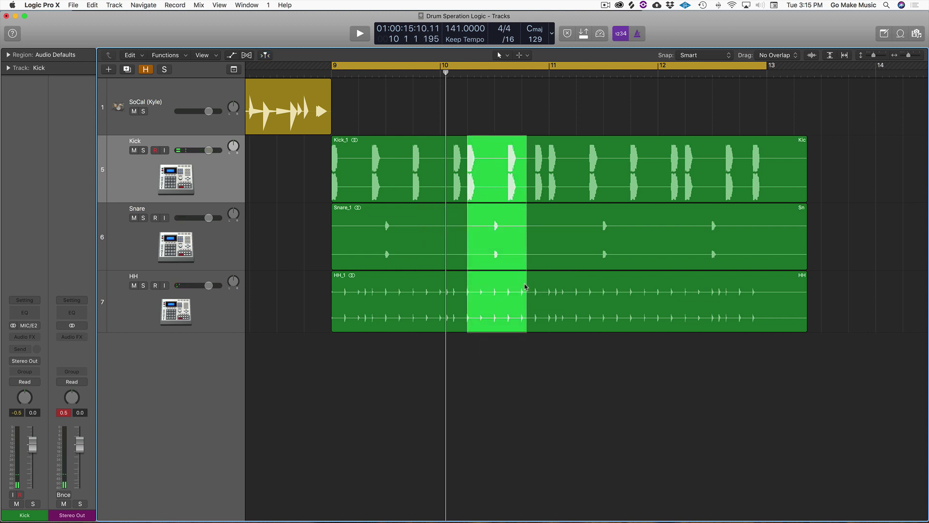
pyautogui.click(856, 200)
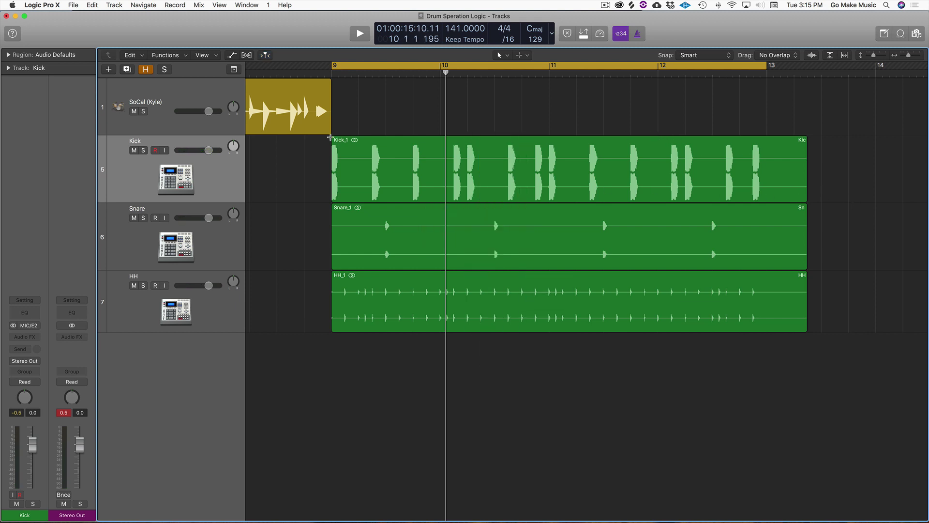
# - Split bar 9 off the audio regions, move the rest to bar 11, and time-stretch the gap
pyautogui.moveTo(412, 135); pyautogui.dragTo(332, 334)
pyautogui.click(364, 213)
pyautogui.press('Right')
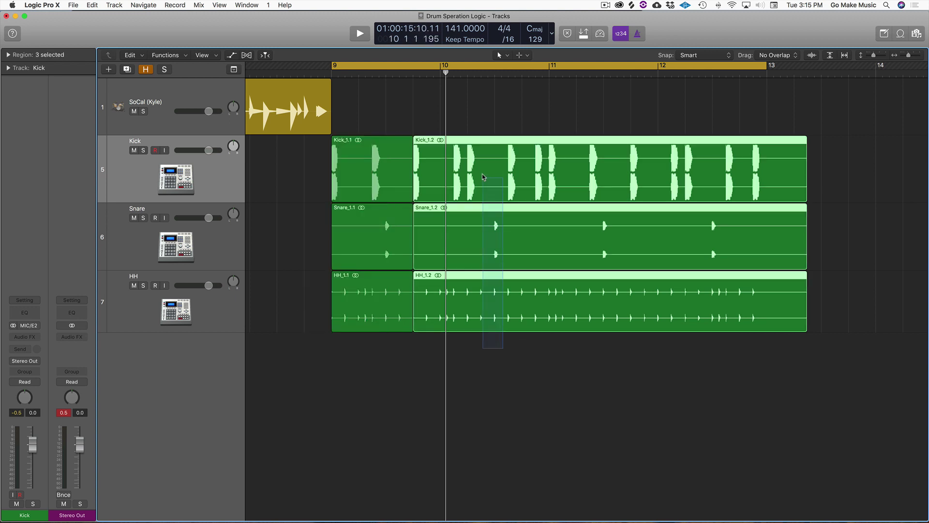
pyautogui.moveTo(424, 196); pyautogui.dragTo(560, 198)
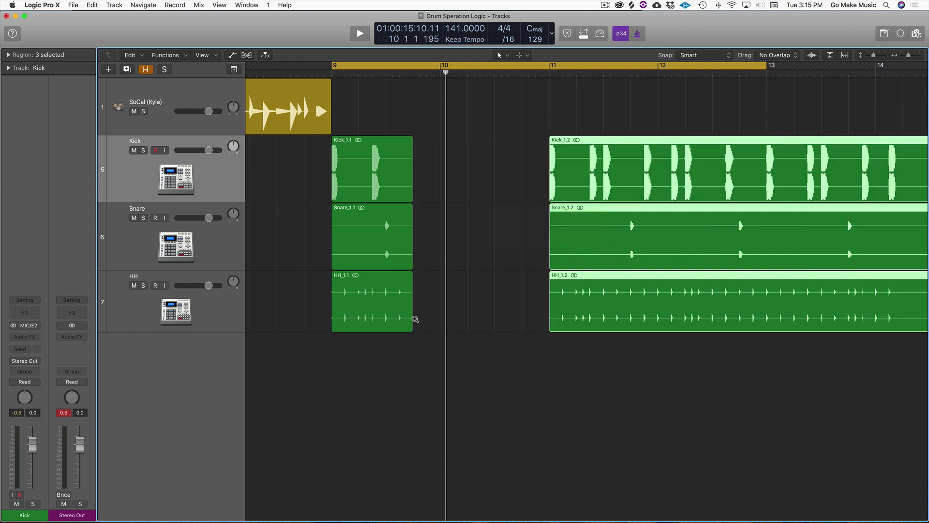
pyautogui.moveTo(412, 322); pyautogui.dragTo(549, 325)
pyautogui.press('super+z')
pyautogui.press('super+z')
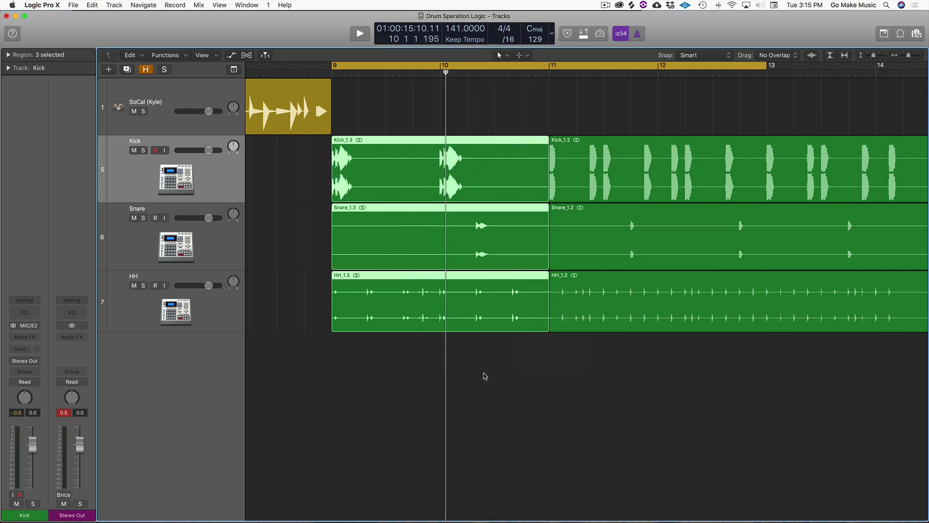
# - Play the edit back, then undo the stretch, move and split to restore whole regions
pyautogui.click(485, 376)
pyautogui.press('space')
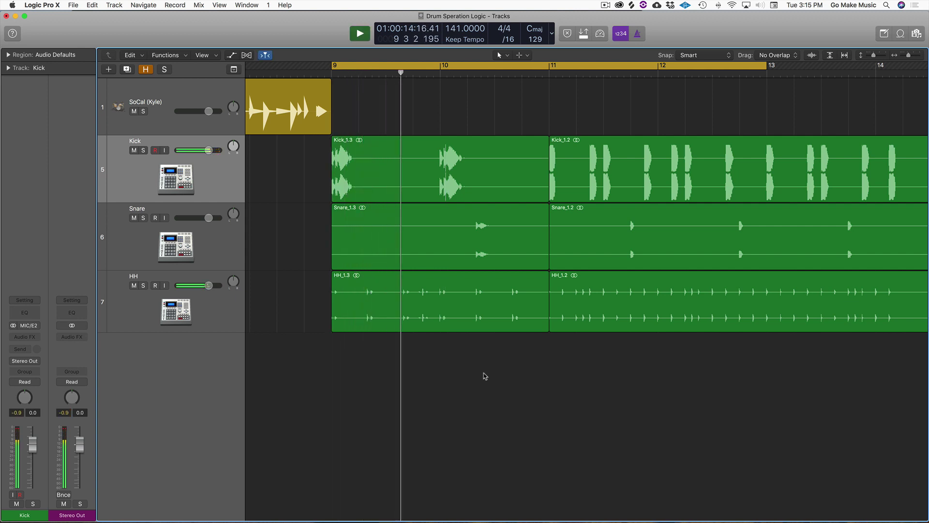
pyautogui.press('space')
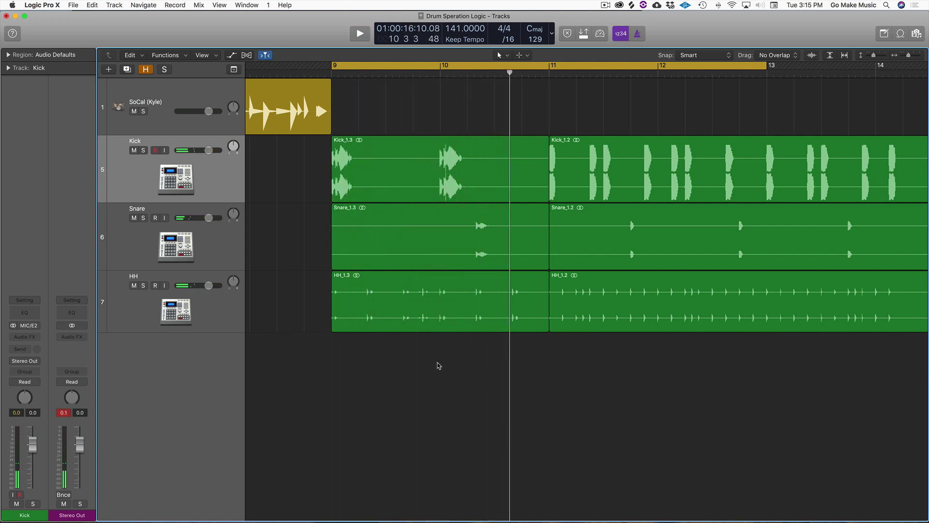
pyautogui.press('super+z')
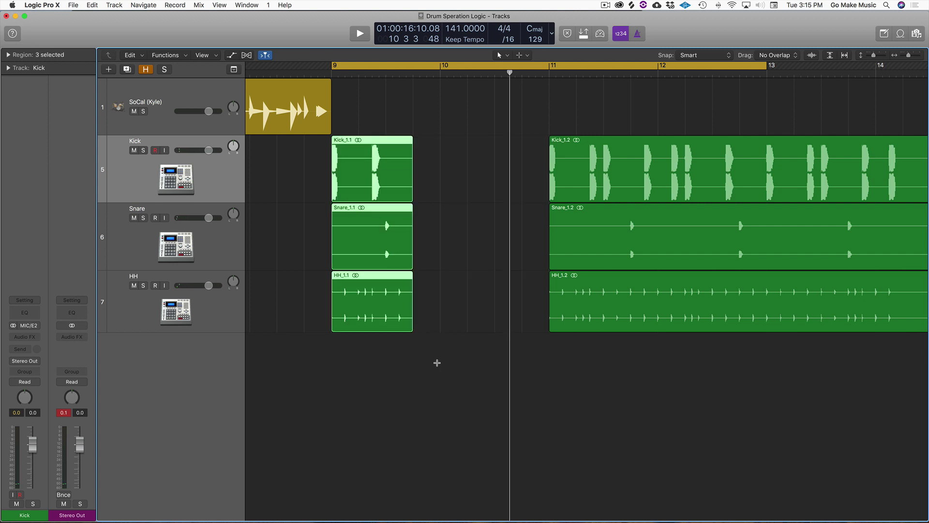
pyautogui.press('super+z')
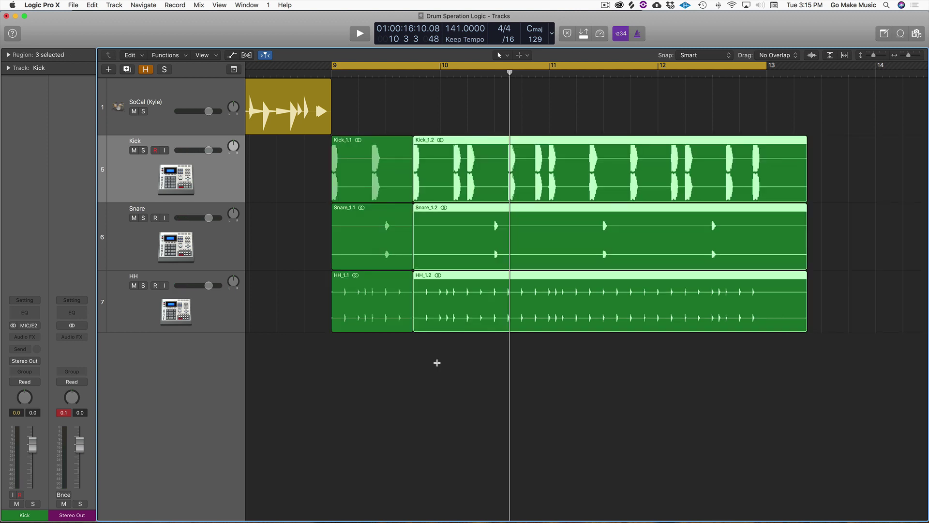
pyautogui.press('super+z')
pyautogui.click(437, 363)
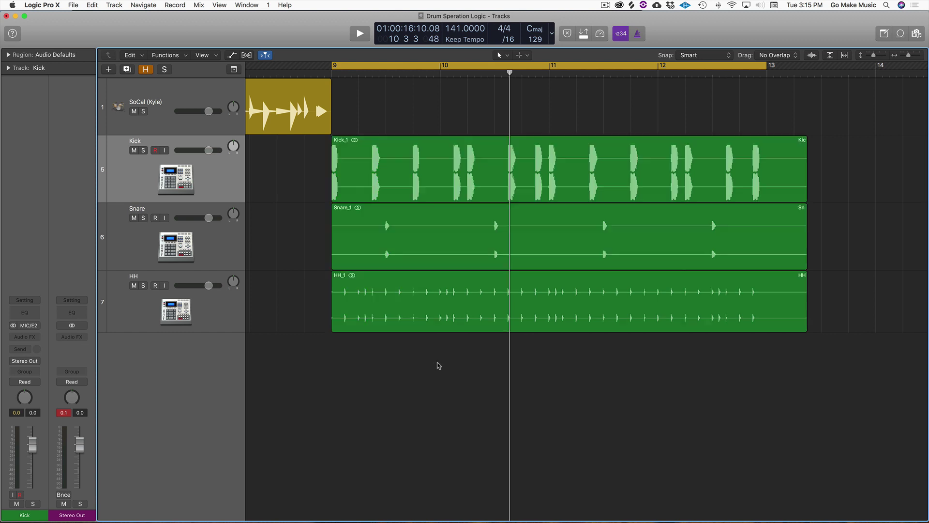
pyautogui.press('super+Left')
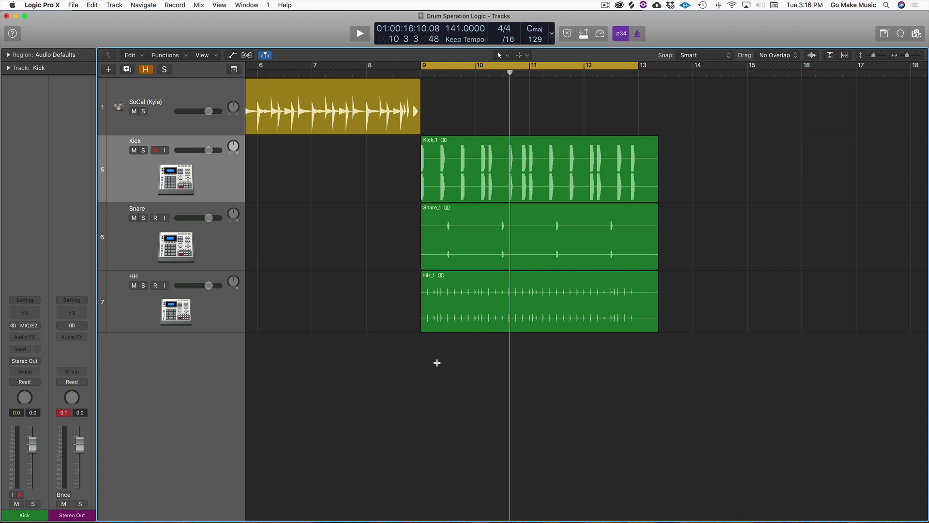
pyautogui.press('super+Left')
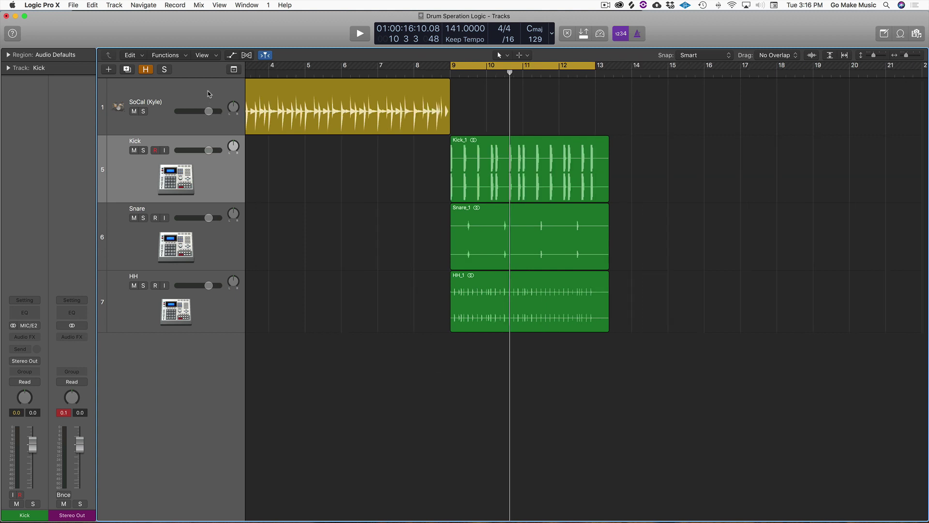
pyautogui.click(187, 102)
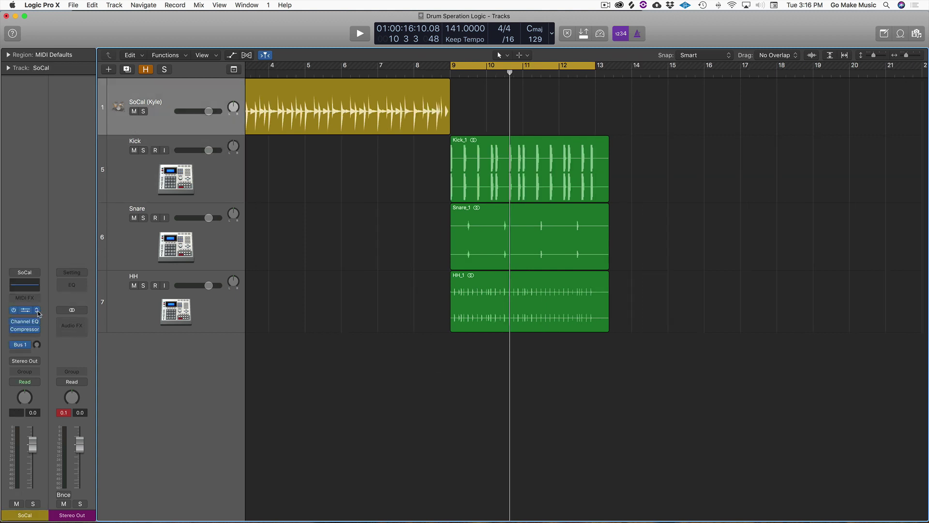
pyautogui.click(37, 311)
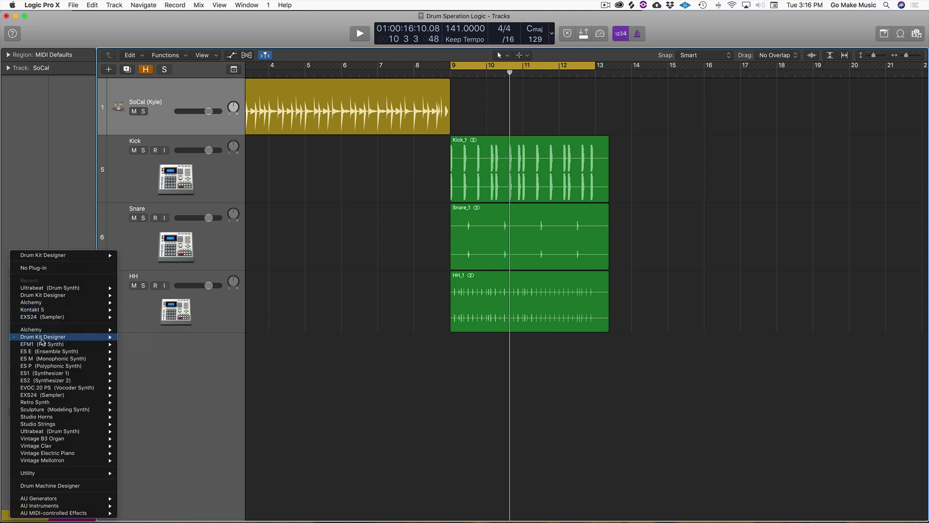
pyautogui.moveTo(53, 338)
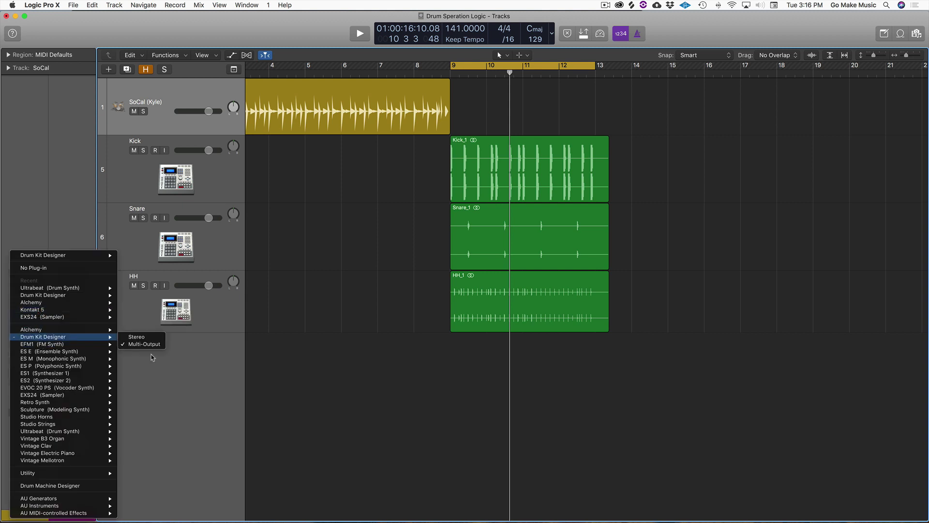
pyautogui.click(286, 388)
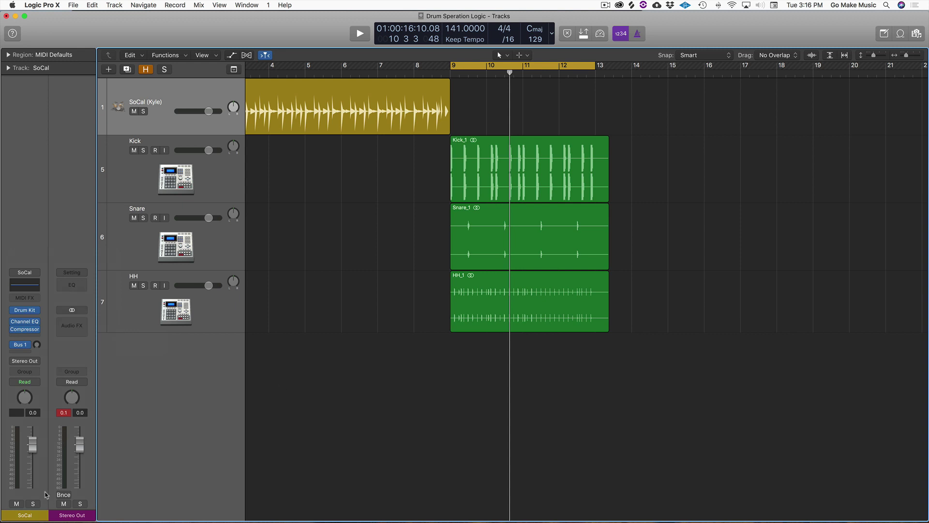
pyautogui.press('x')
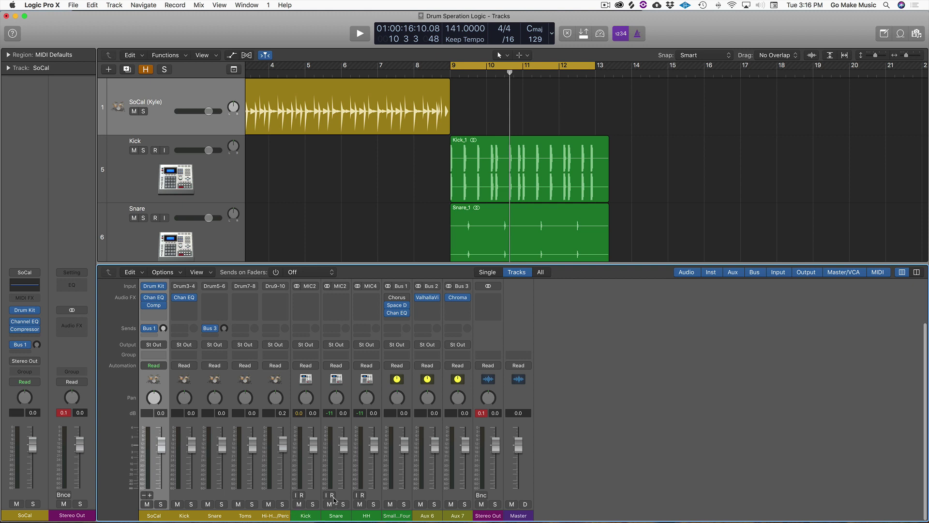
pyautogui.press('x')
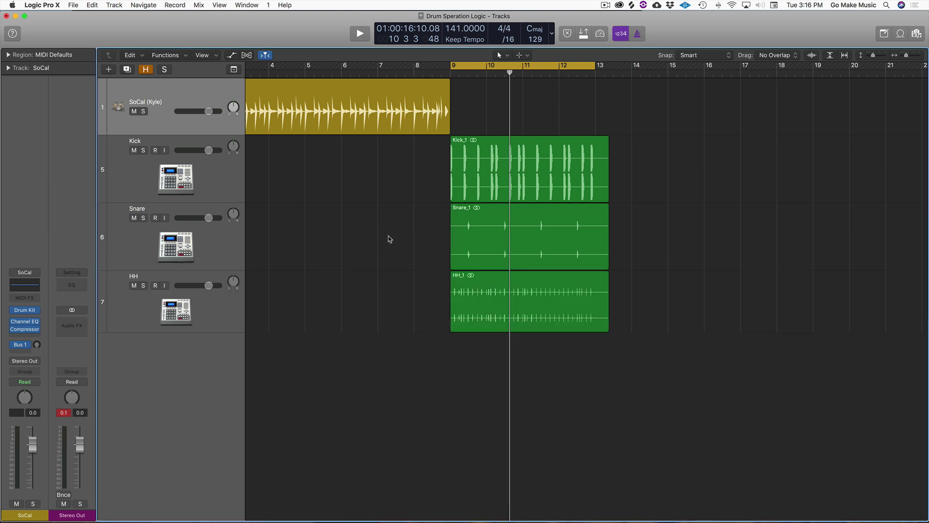
# - Turn off global Hide so the three Trap Beat MIDI tracks with Trap Kit 1 regions reappear
pyautogui.press('h')
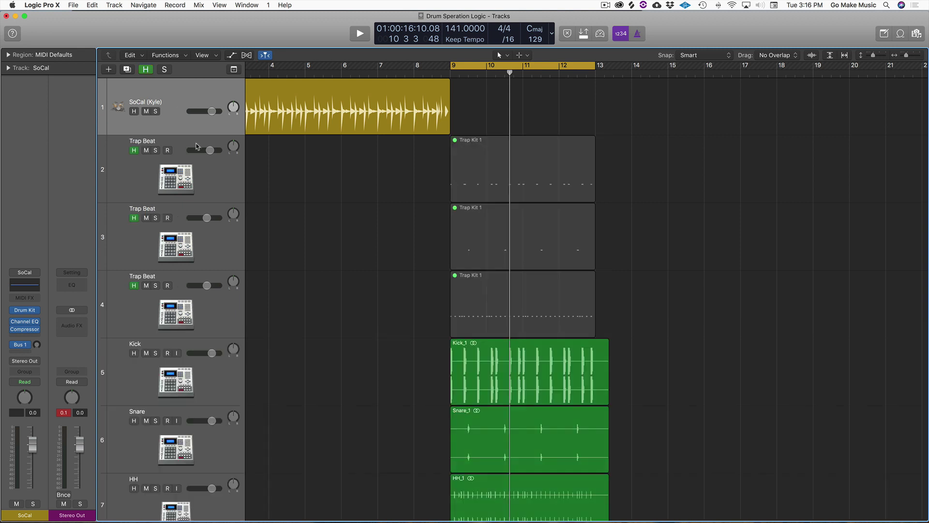
pyautogui.rightClick(553, 158)
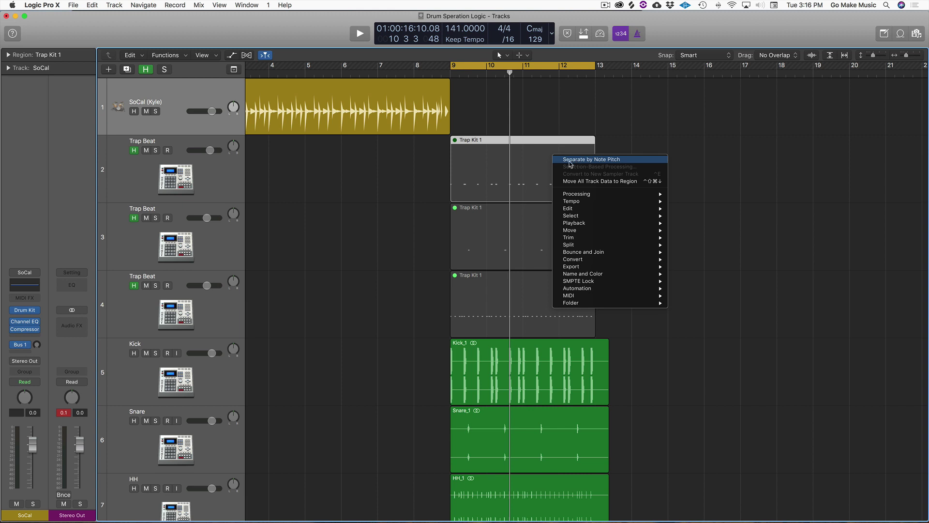
pyautogui.click(363, 196)
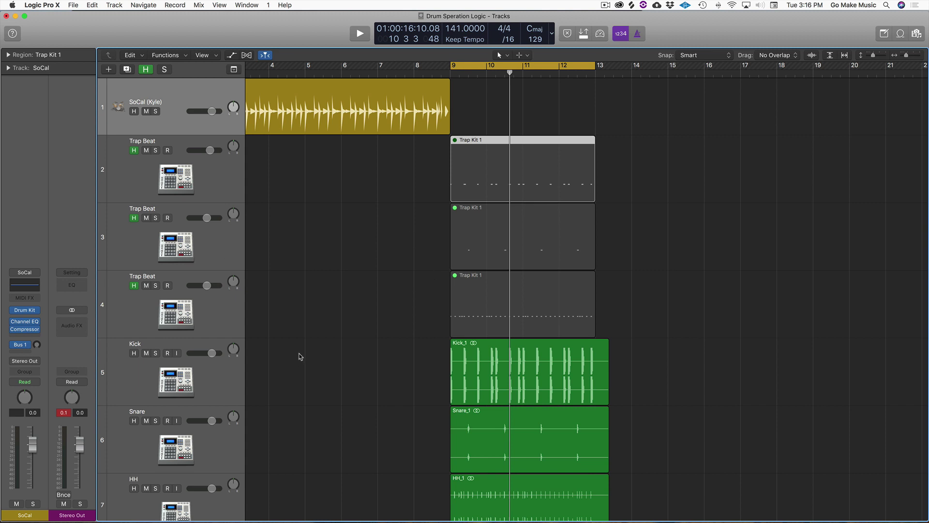
# - Delete bars 13–14 from the Kick_1.1, Snare_1.1 and HH_1.1 audio regions
pyautogui.scroll(-3, 301, 355)
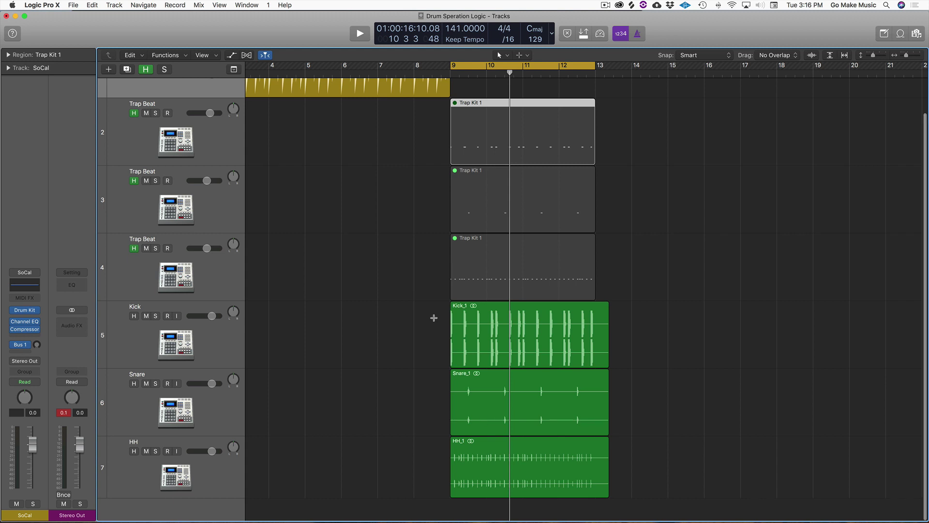
pyautogui.moveTo(632, 297); pyautogui.dragTo(595, 461)
pyautogui.press('Delete')
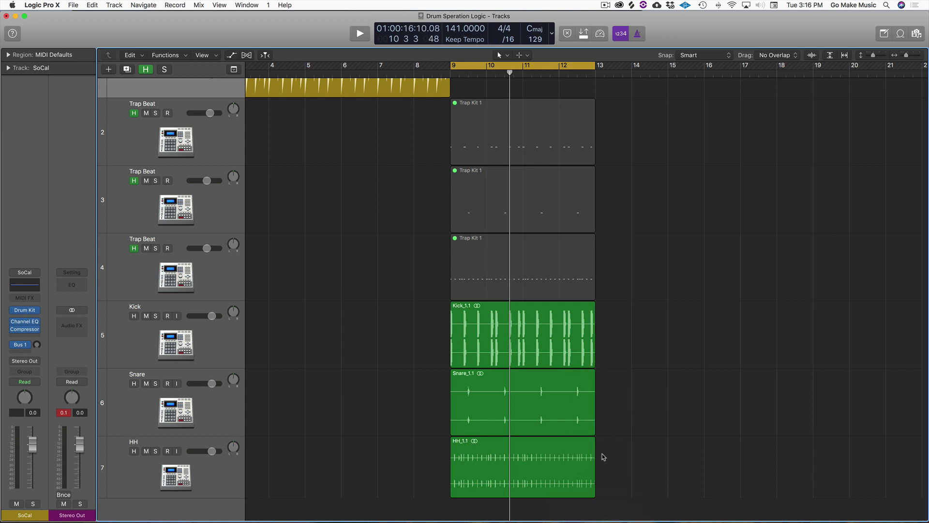